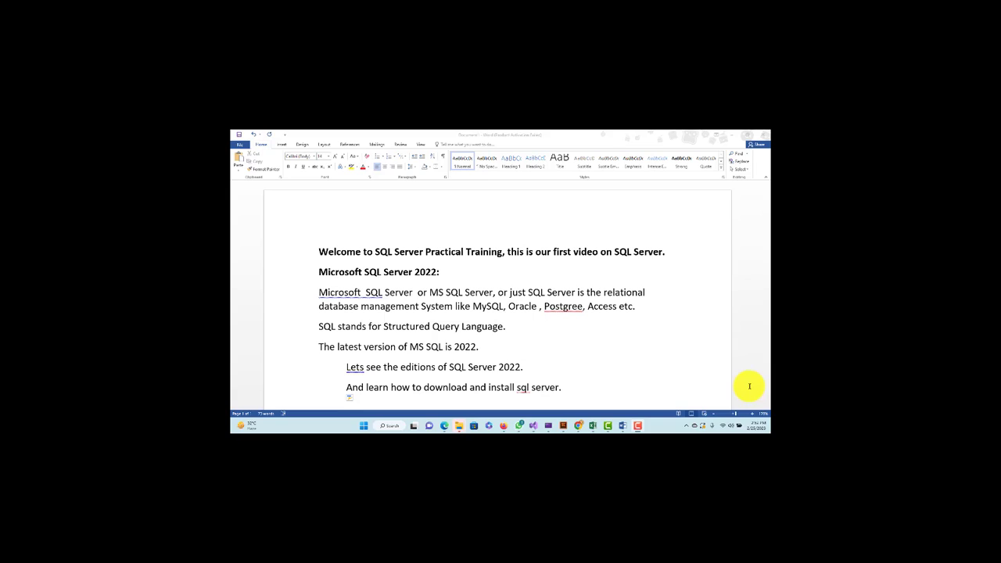
Type a new line 'SQL Server is RDBMS.' after 'Access etc.' and correct the typo
left_click(644, 310)
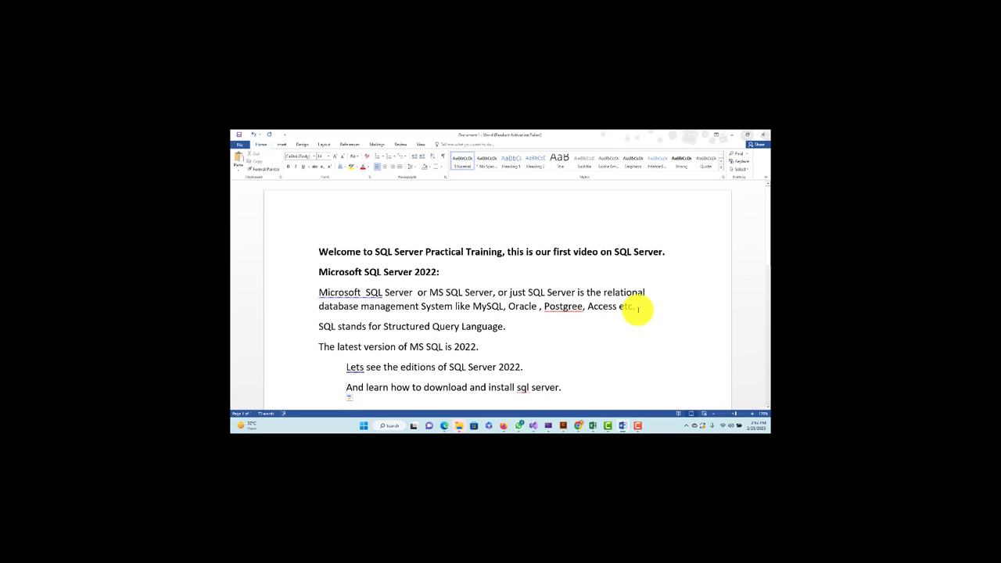
key("Return")
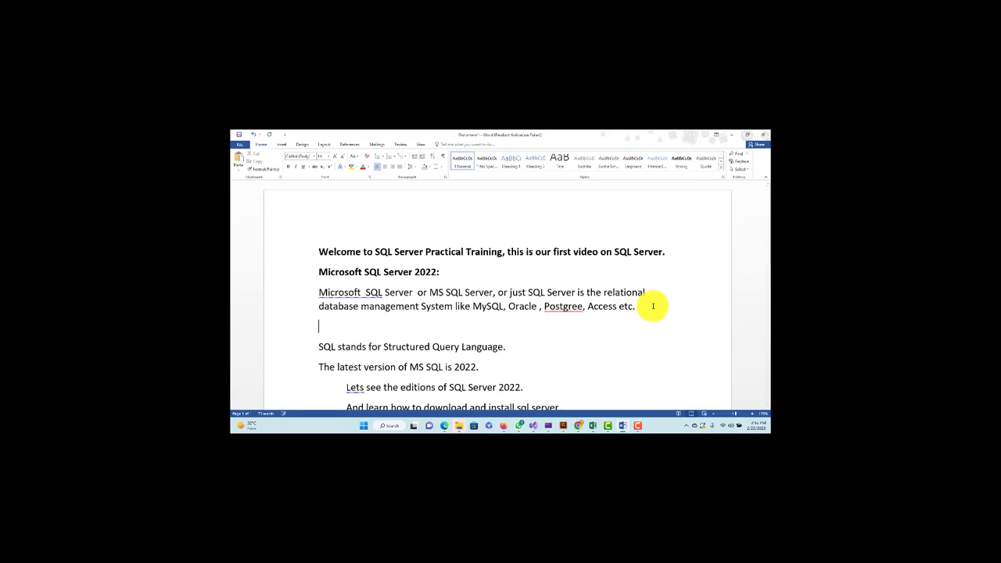
type("SQl Server is RDBM")
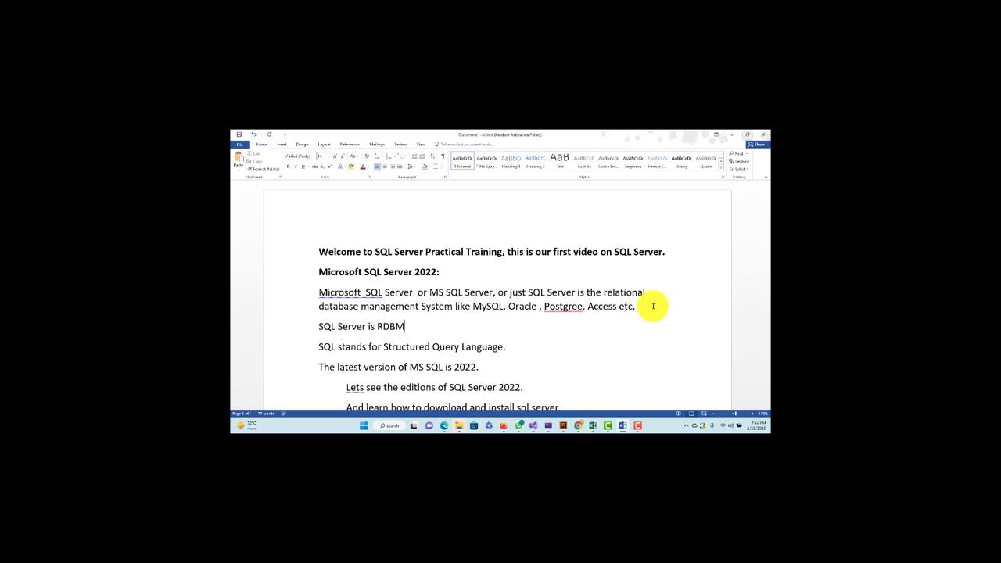
key("BackSpace")
key("BackSpace")
type("BM")
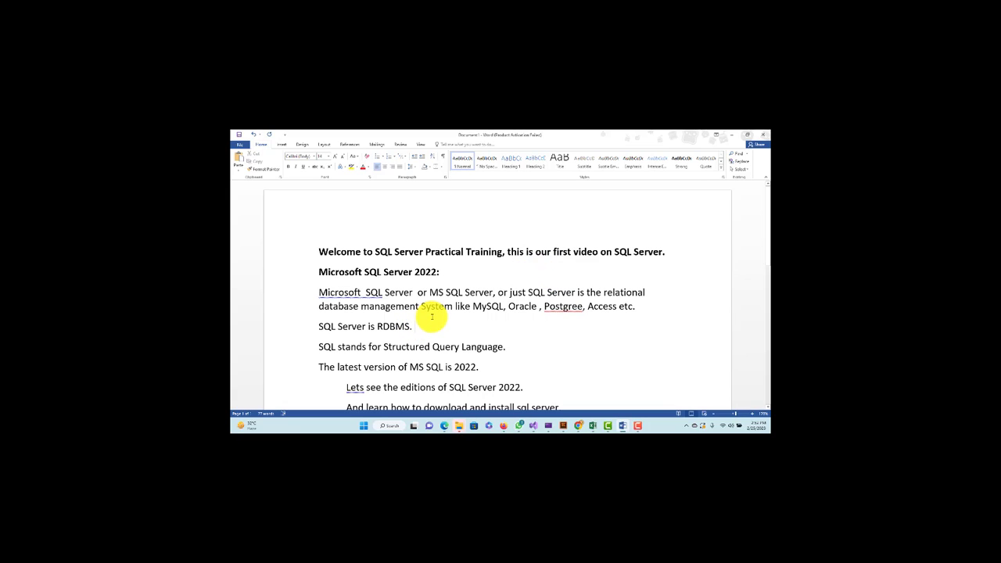
Select part of '2022' in the heading, then the whole 'SQL stands for' line
left_click_drag(419, 271, 437, 272)
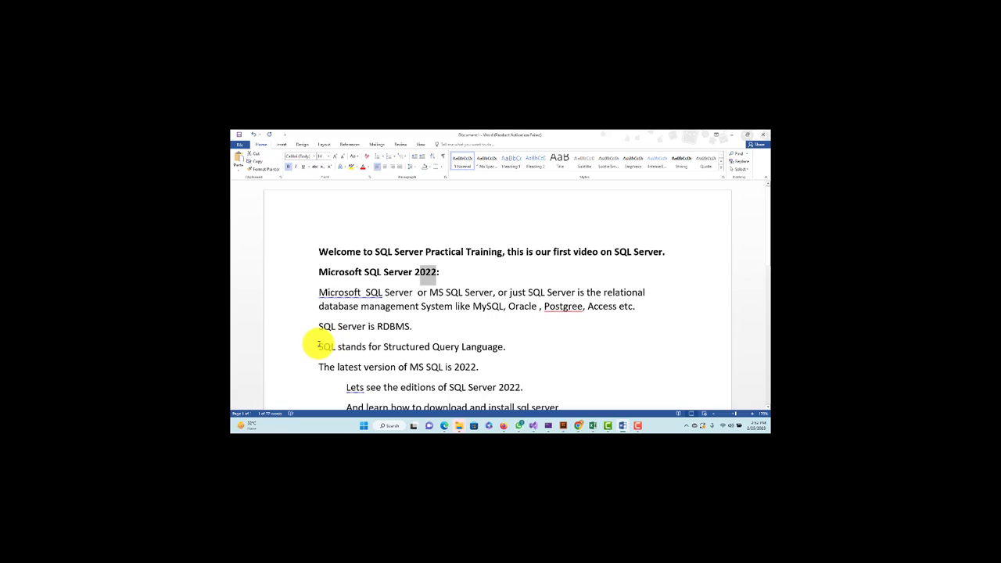
left_click_drag(319, 346, 516, 339)
key("Left")
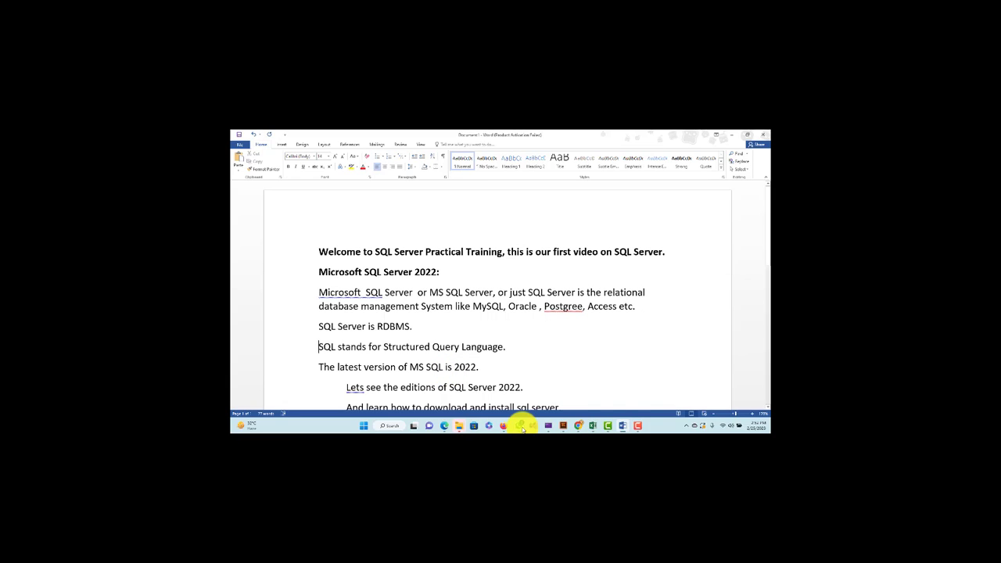
Switch to the browser and load the microsoft.com home page in a new tab
mouse_move(579, 426)
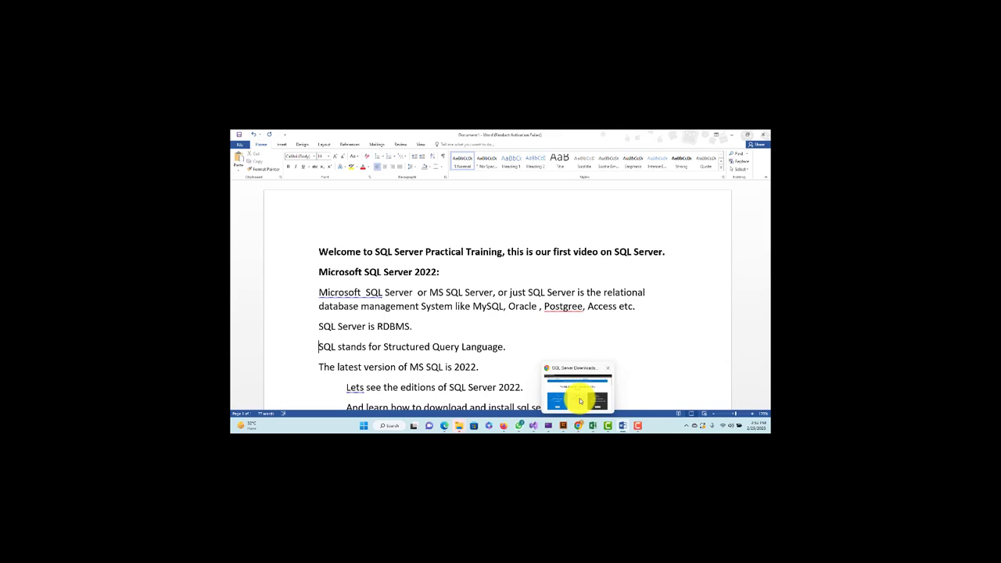
left_click(576, 396)
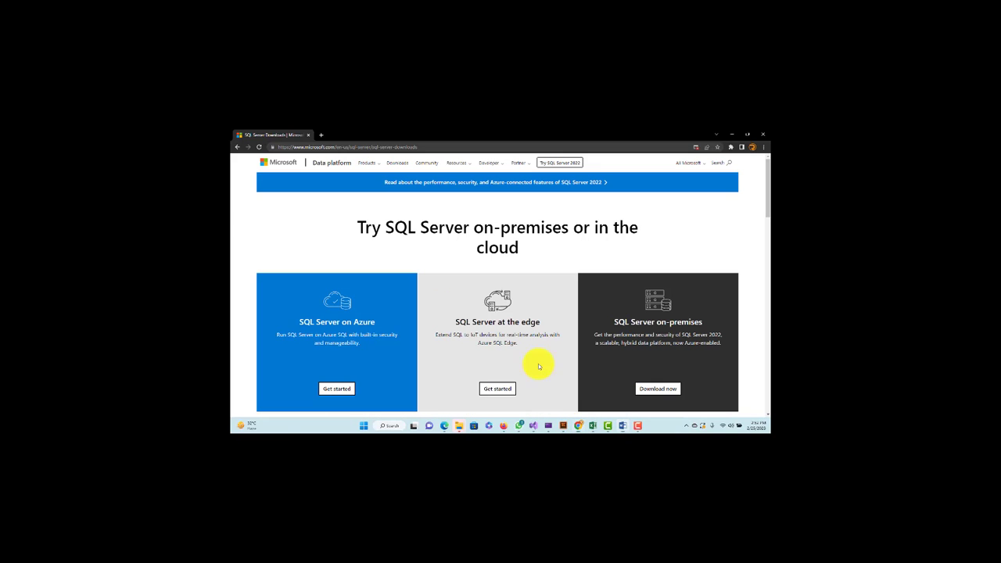
left_click(322, 147)
left_click(323, 146)
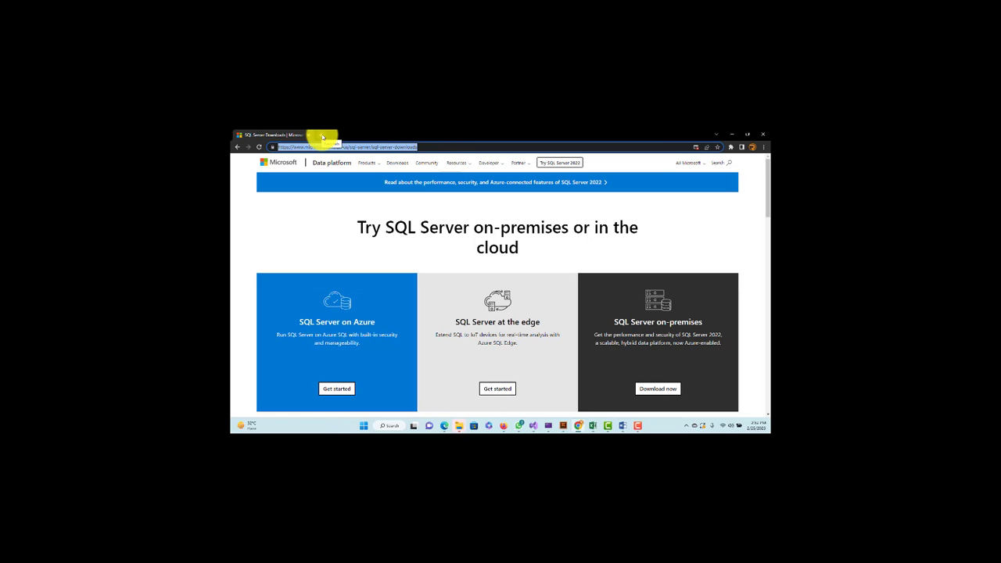
left_click(322, 135)
type("g")
key("BackSpace")
key("BackSpace")
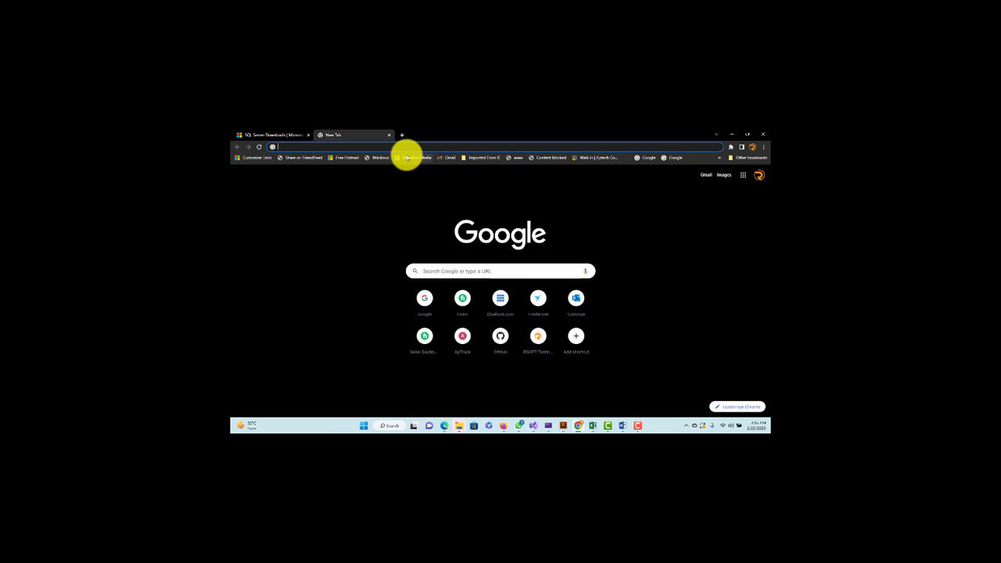
type("m")
left_click(406, 158)
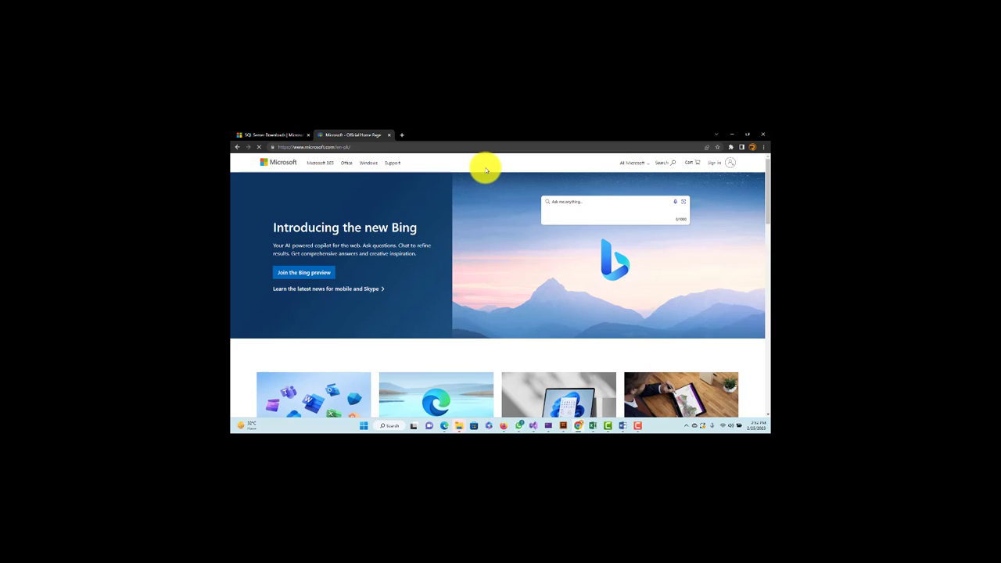
Search the Microsoft site for 'sql server'
left_click(664, 162)
type("sql server")
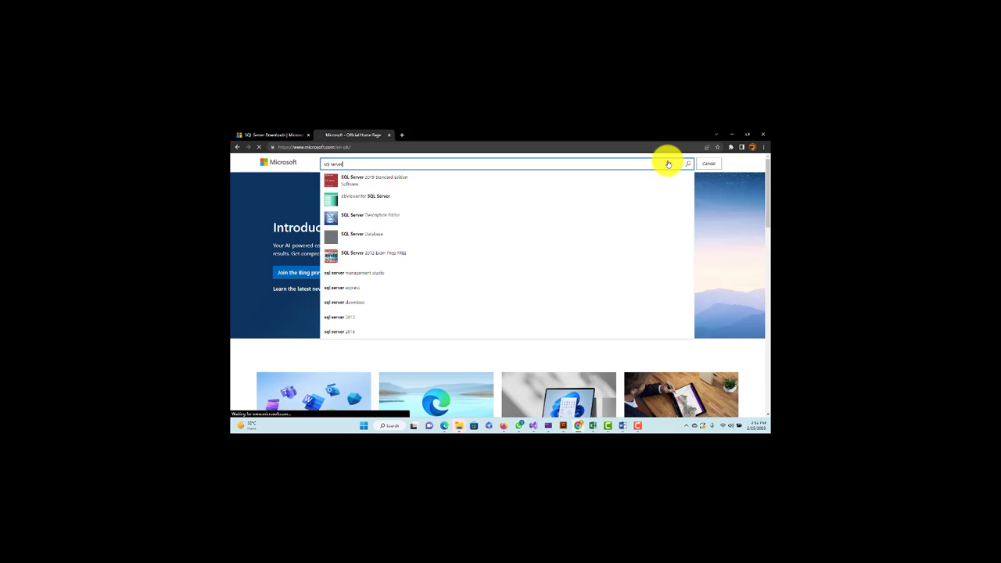
left_click(667, 163)
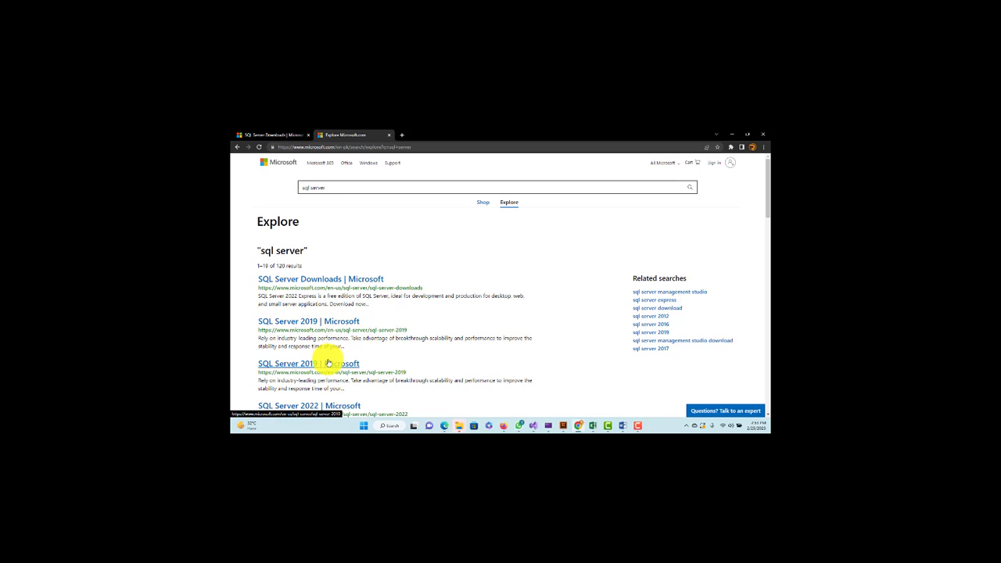
Open the 'SQL Server Downloads | Microsoft' result and scroll to the free specialized editions
left_click(315, 283)
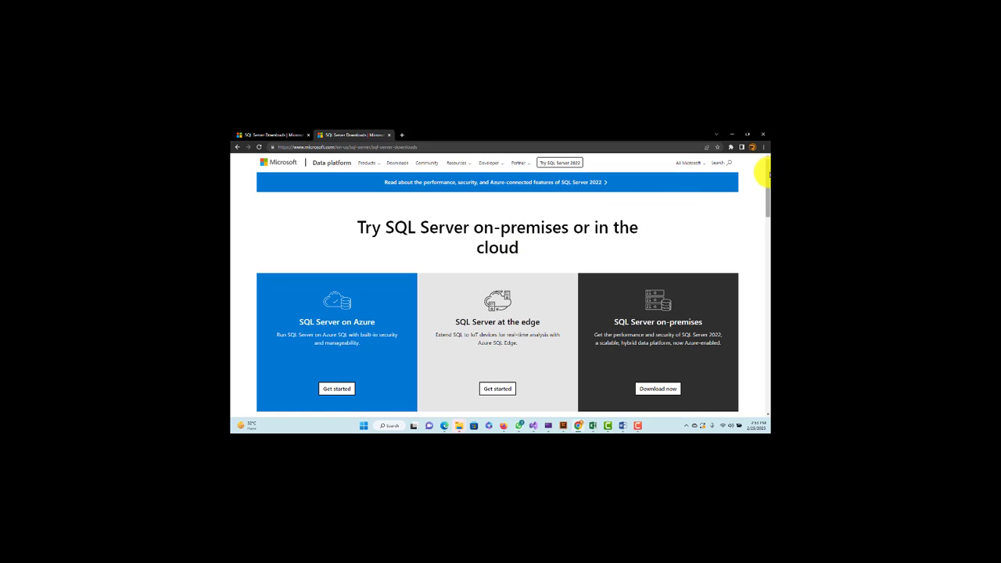
scroll(769, 173, "down", 2)
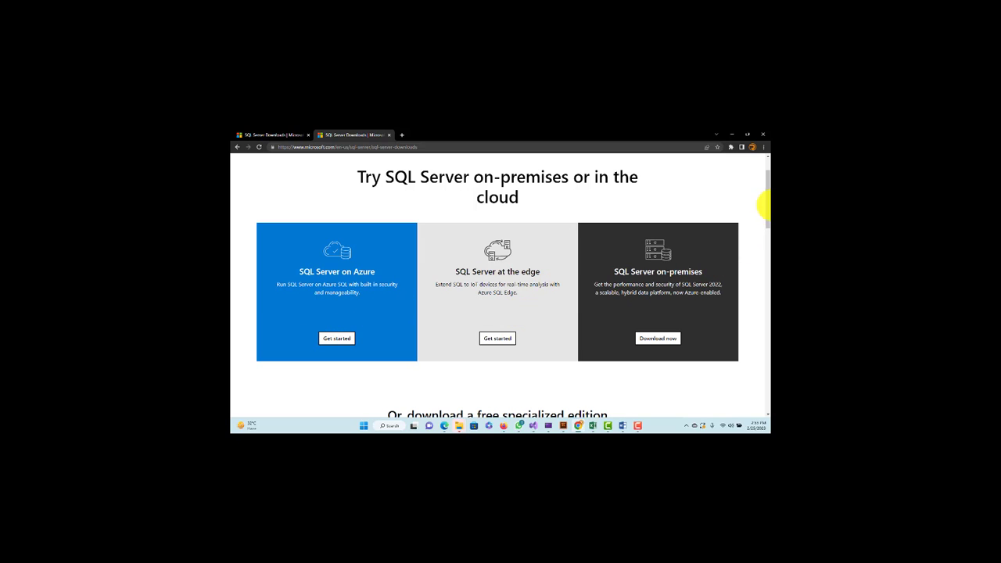
scroll(763, 202, "down", 3)
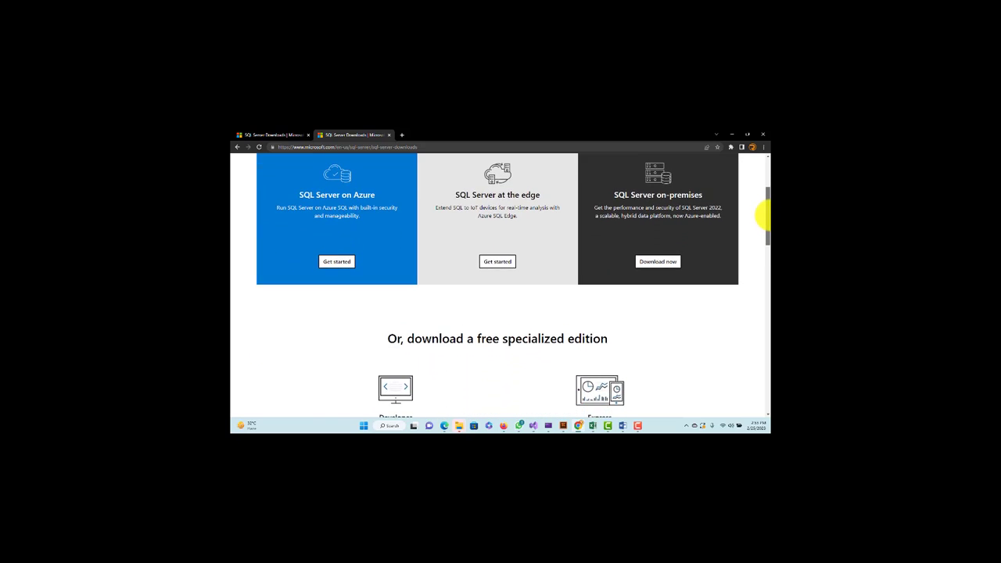
scroll(767, 208, "up", 2)
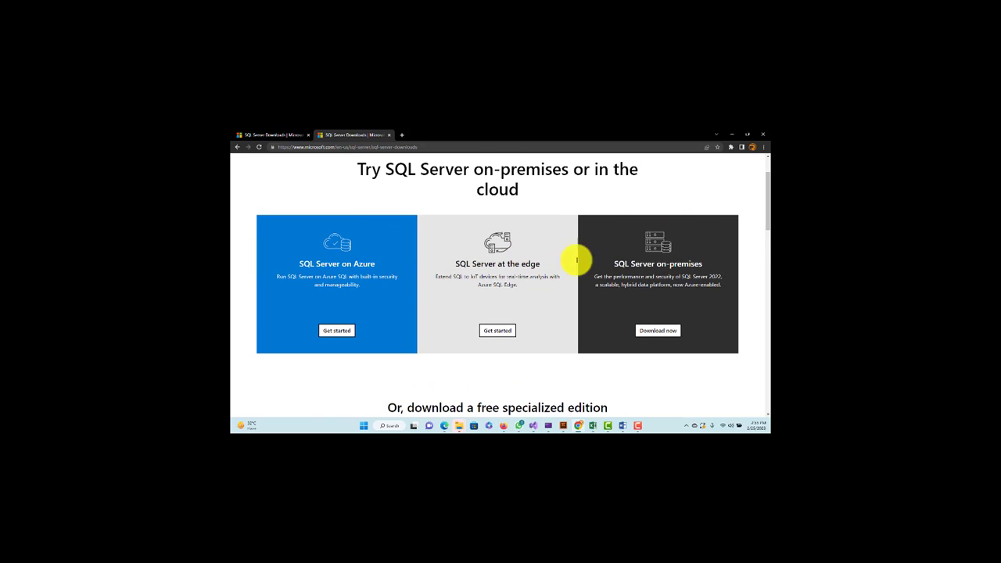
left_click_drag(769, 209, 769, 247)
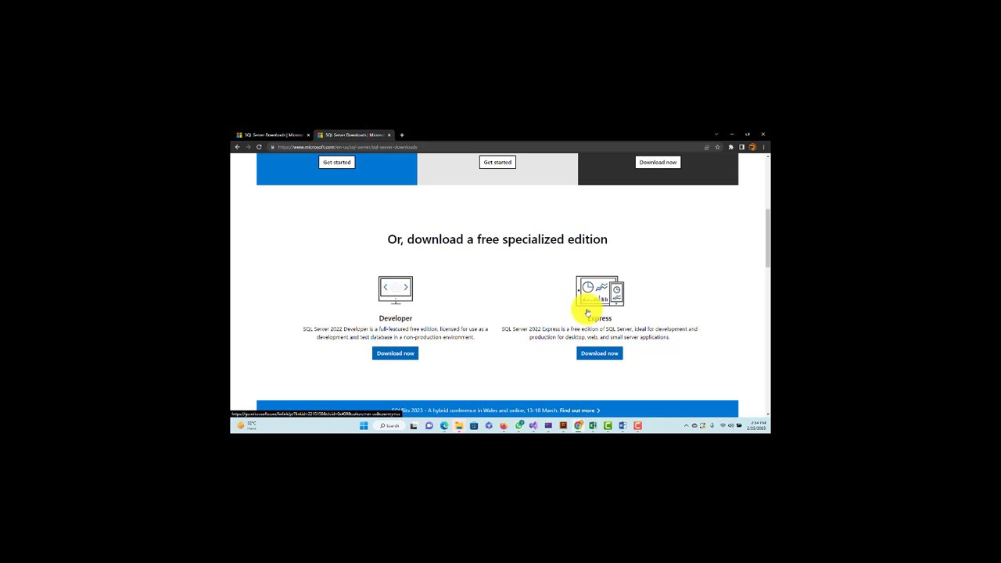
left_click_drag(764, 242, 763, 295)
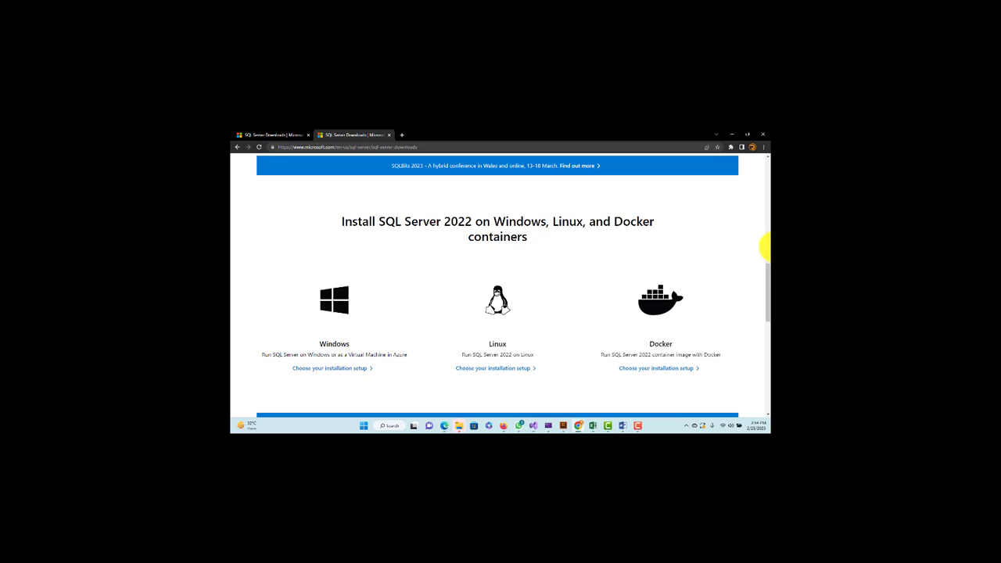
scroll(762, 277, "up", 5)
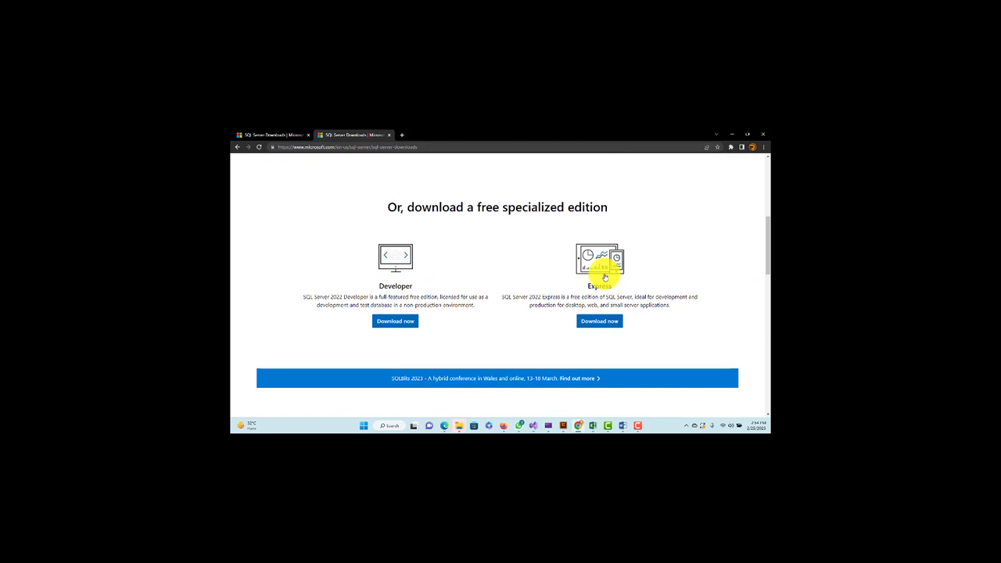
Download the SQL Server 2022 Developer installer and run the SQL2022-SSEI-Dev .exe
left_click(396, 322)
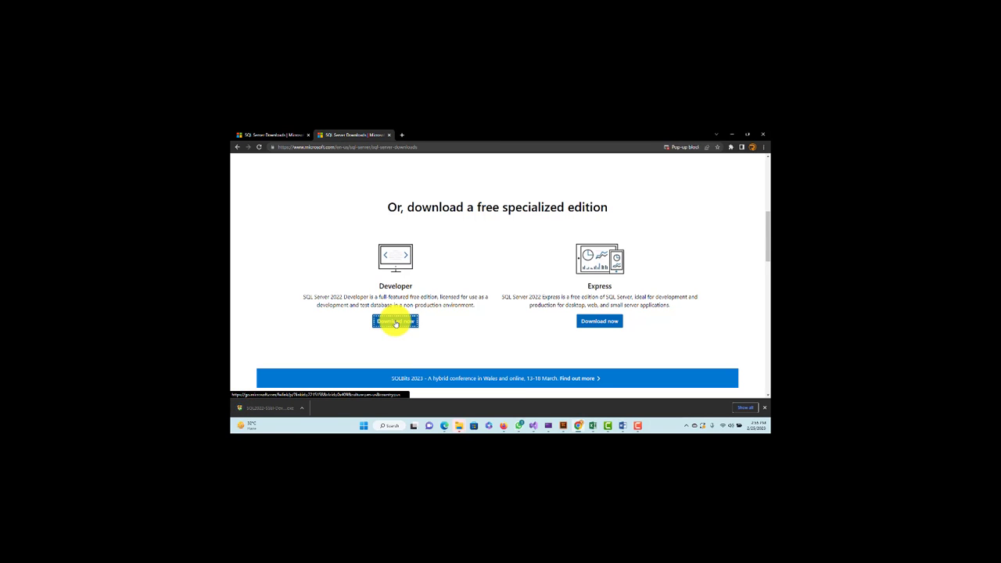
left_click(274, 407)
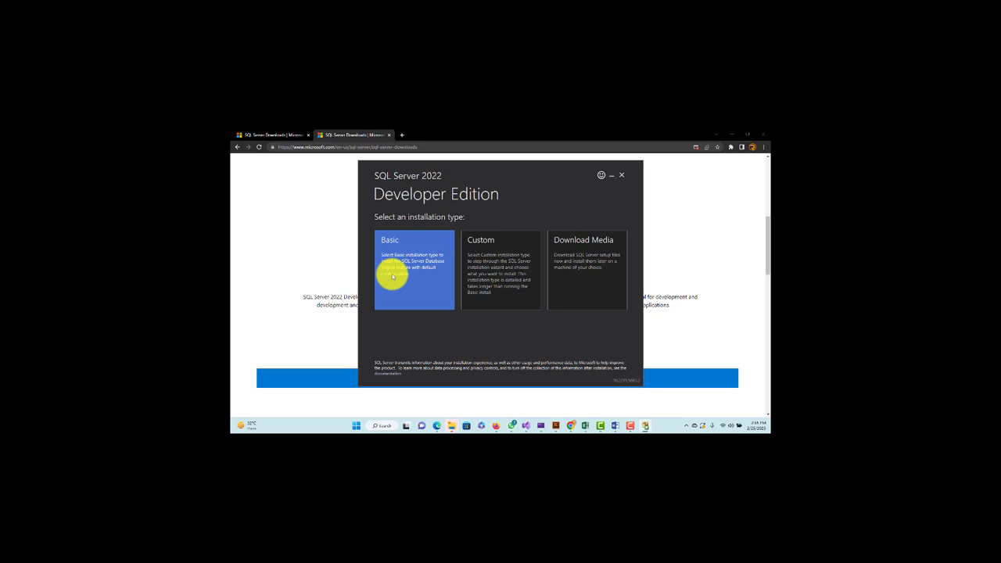
Choose the Custom installation type and install to the default Media Location
left_click(495, 266)
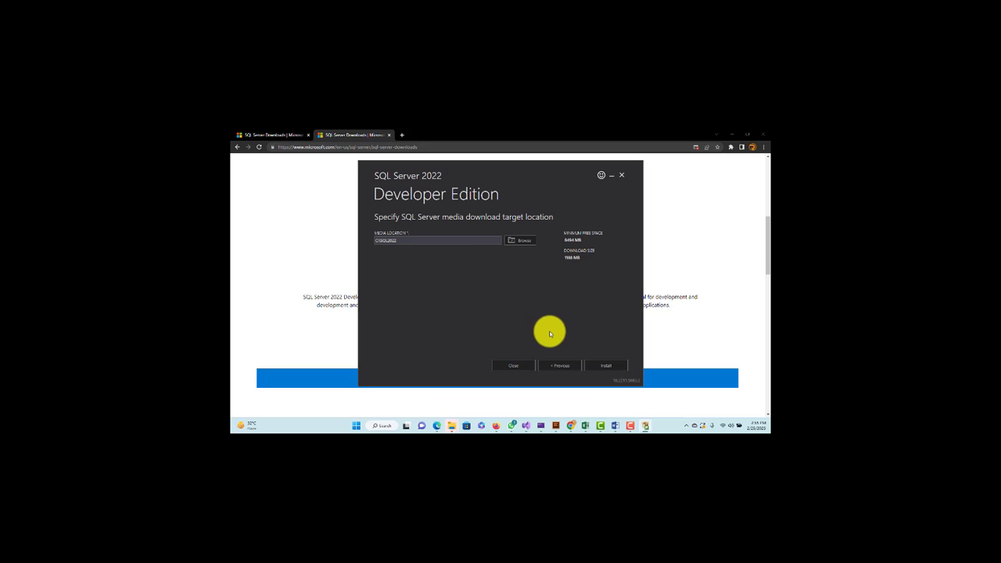
left_click(612, 368)
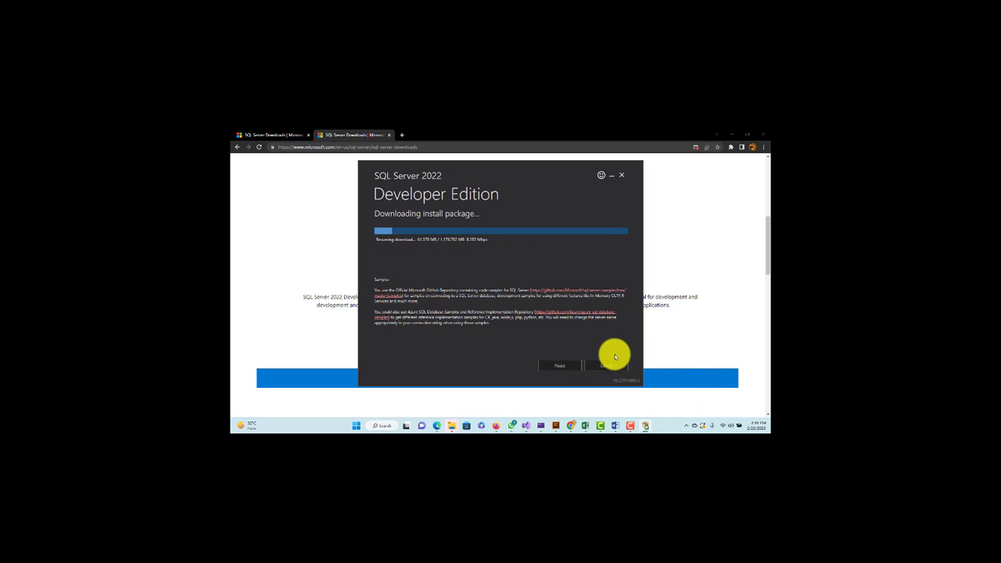
left_click(688, 425)
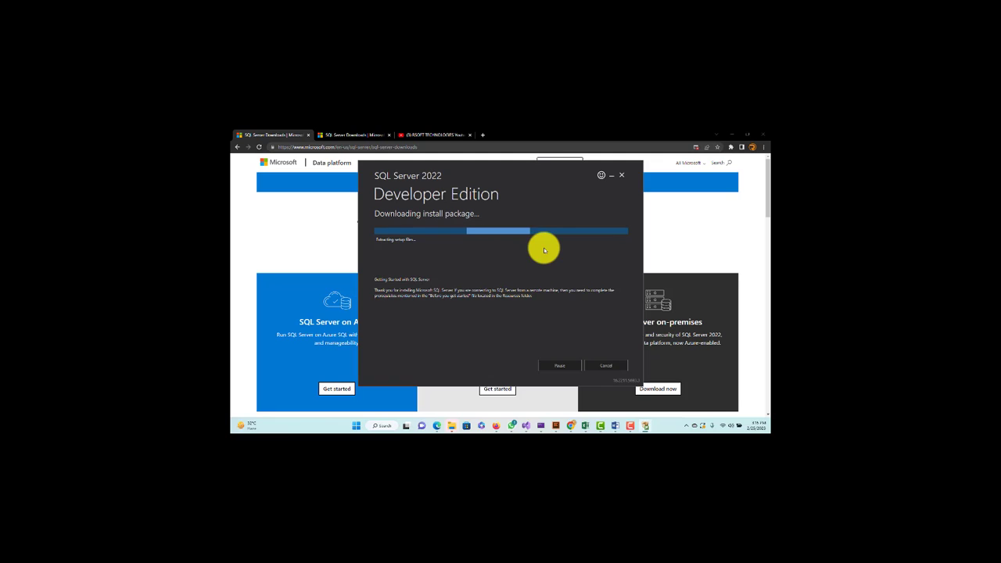
Search Windows for 'sql server' from the Start menu, then dismiss the search
left_click(356, 427)
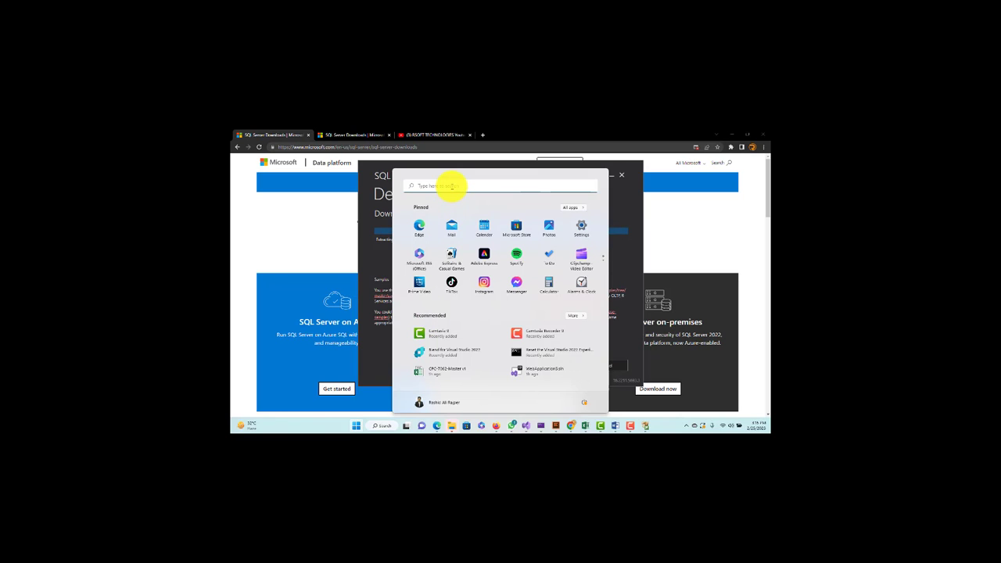
left_click(452, 187)
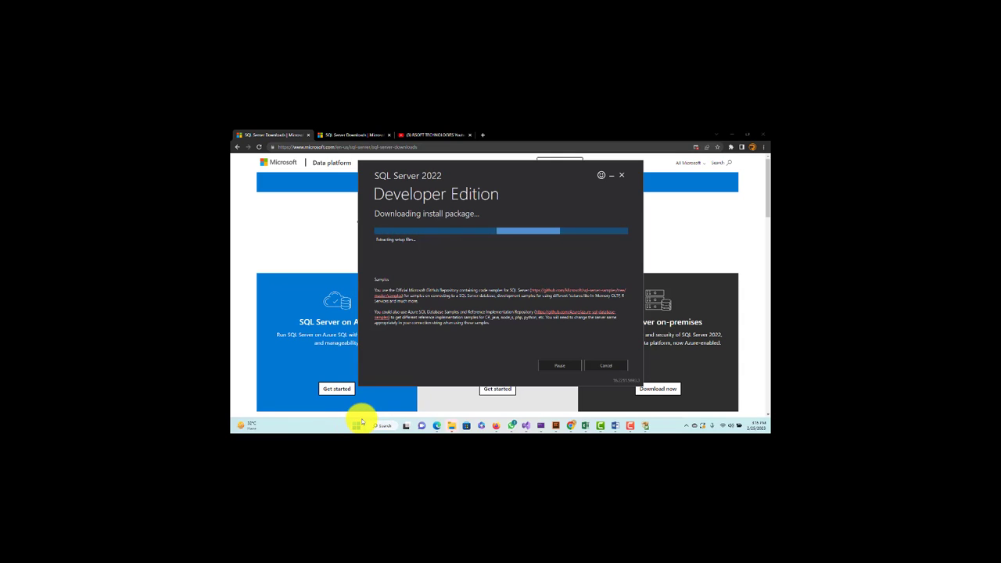
key("super")
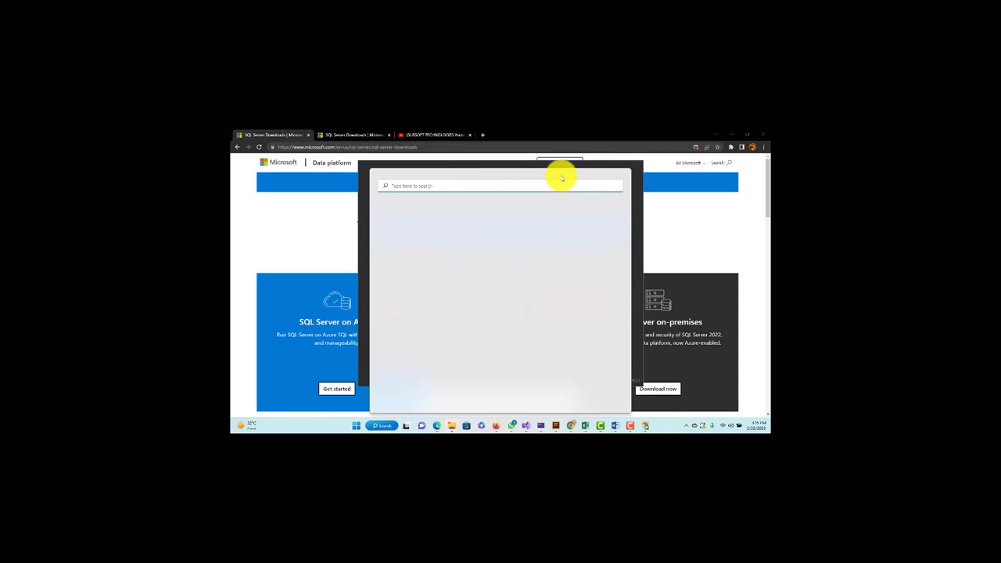
type("sql server")
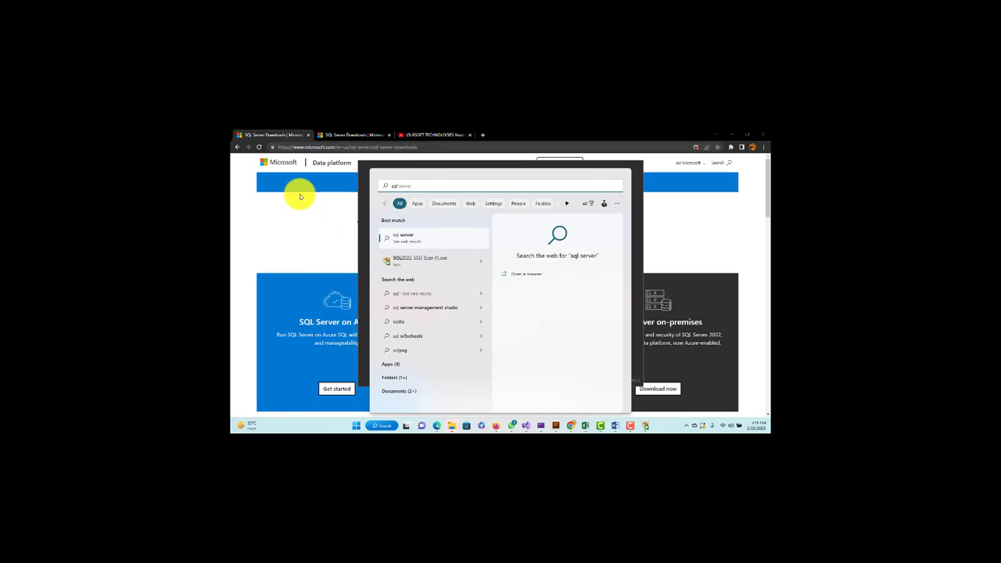
left_click(262, 216)
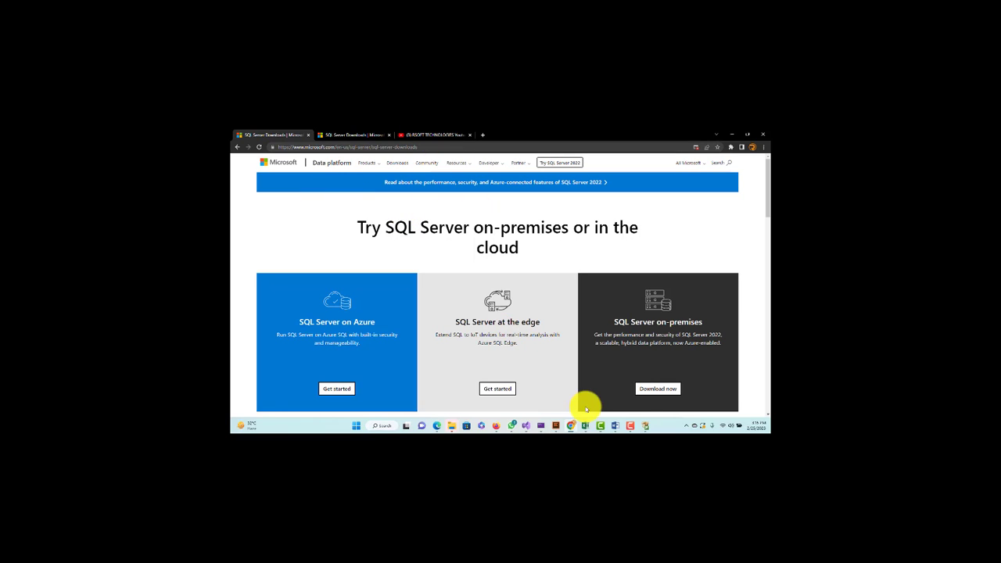
Maximize the SQL Server Installation Center and show its Installation page
left_click(645, 425)
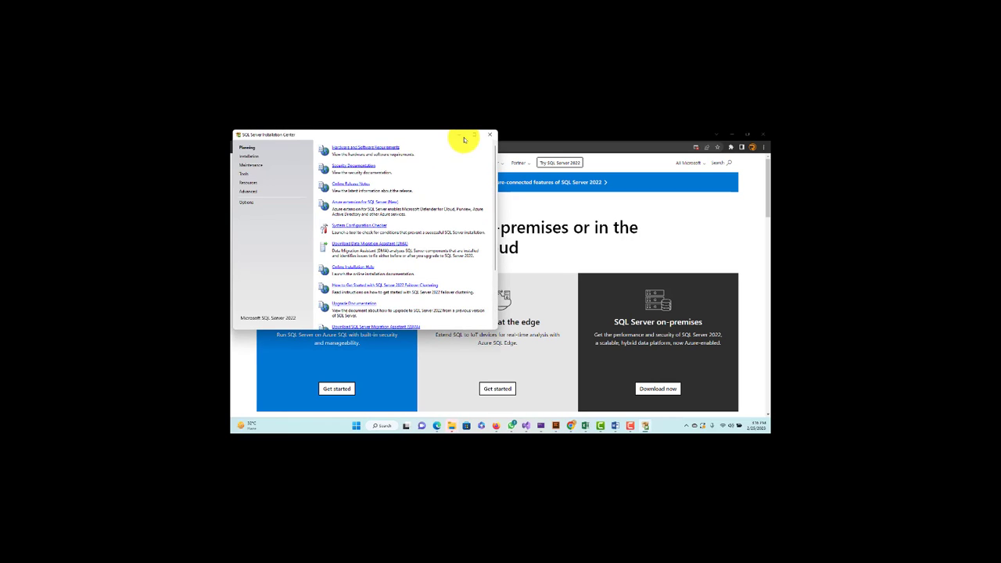
mouse_move(473, 139)
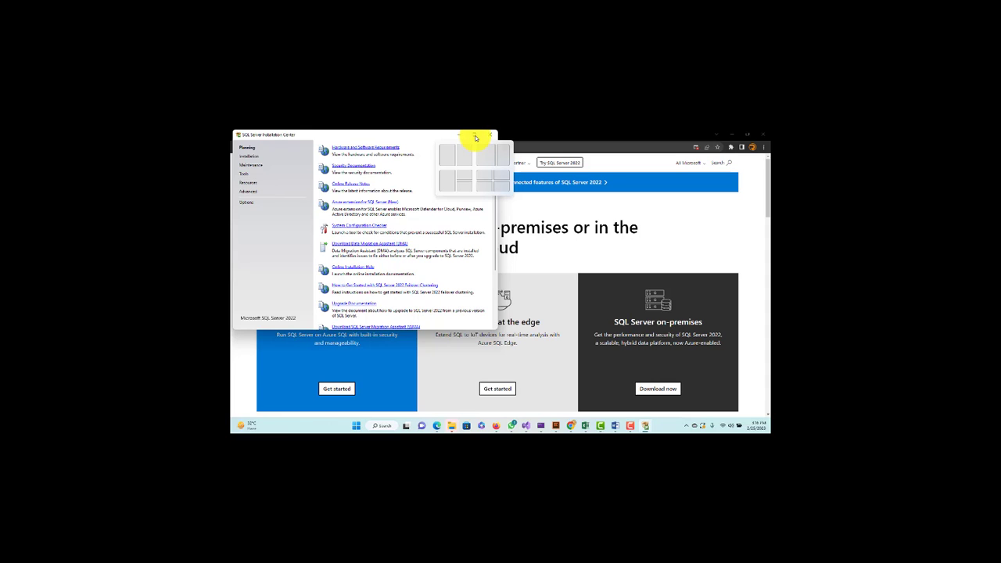
left_click(474, 138)
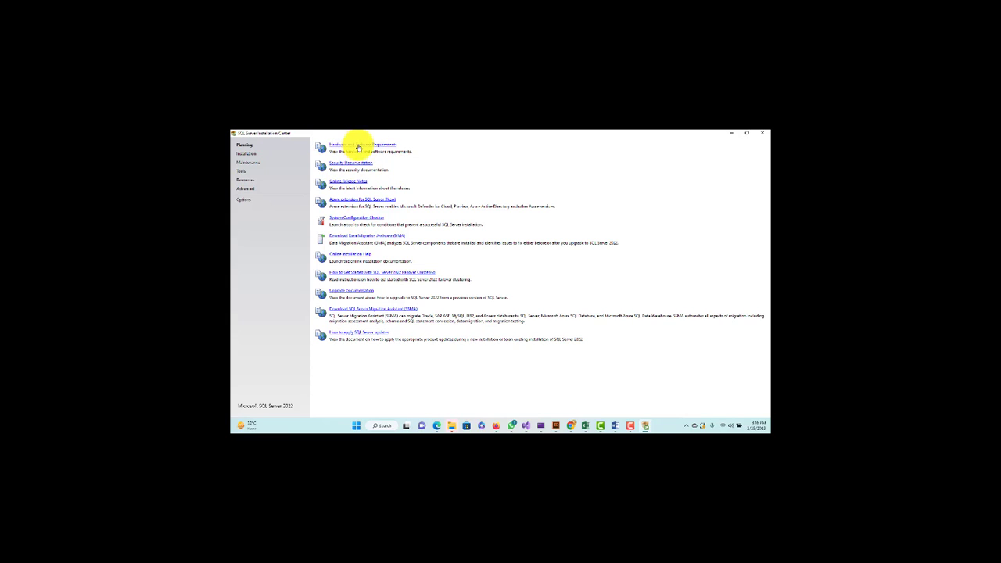
left_click(246, 154)
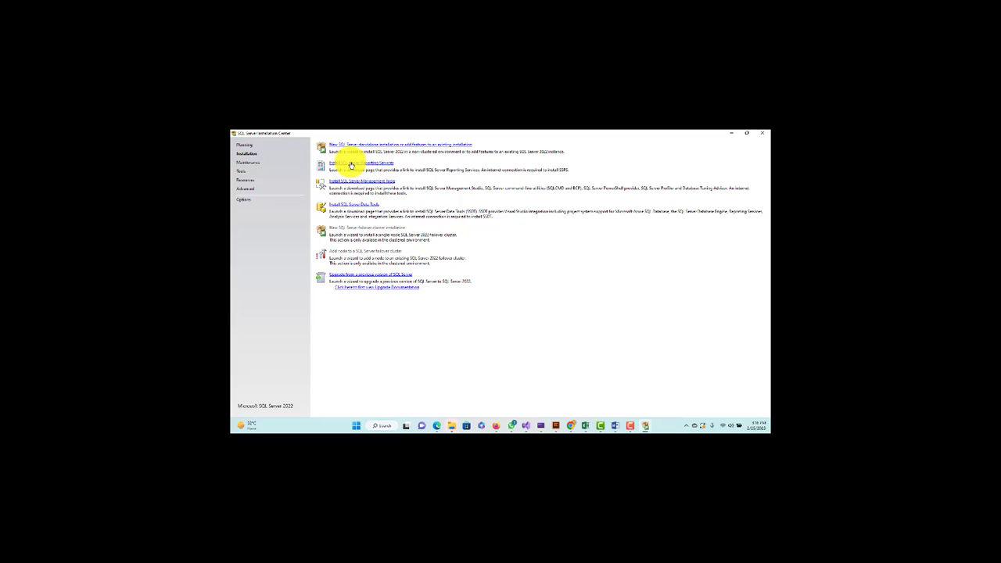
Start a new standalone installation, keep the Developer edition, and accept the license terms
left_click(418, 146)
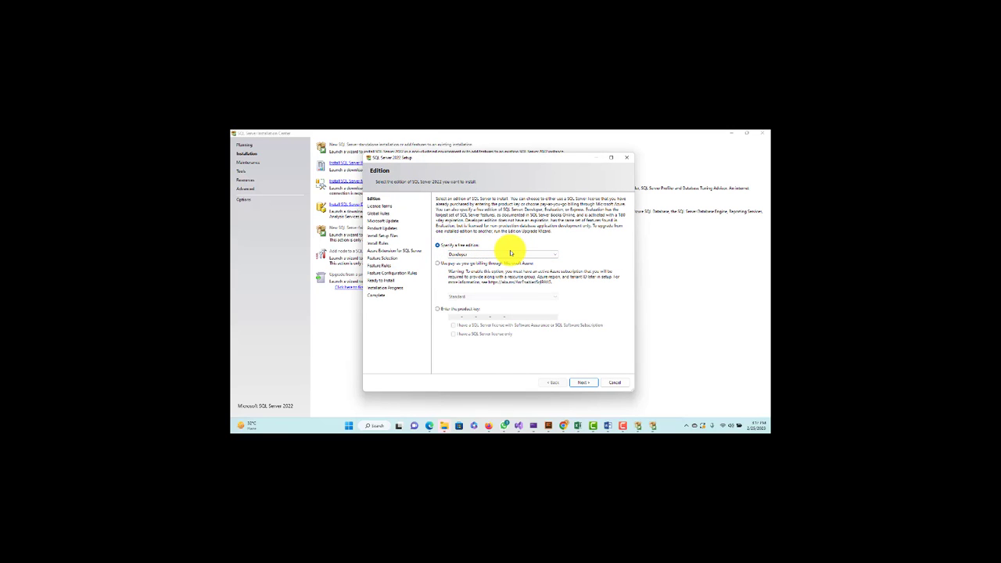
left_click(582, 382)
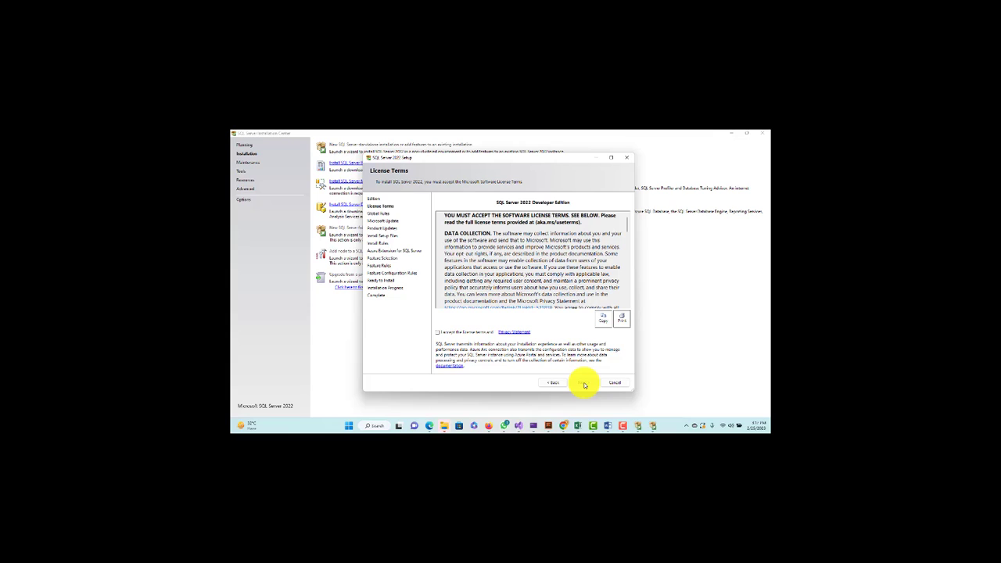
left_click(464, 332)
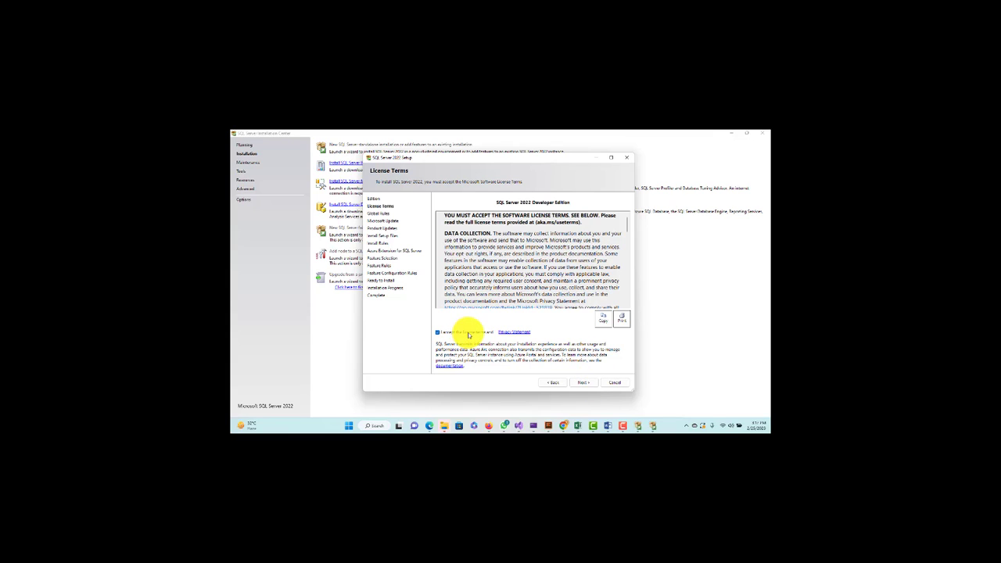
left_click(583, 383)
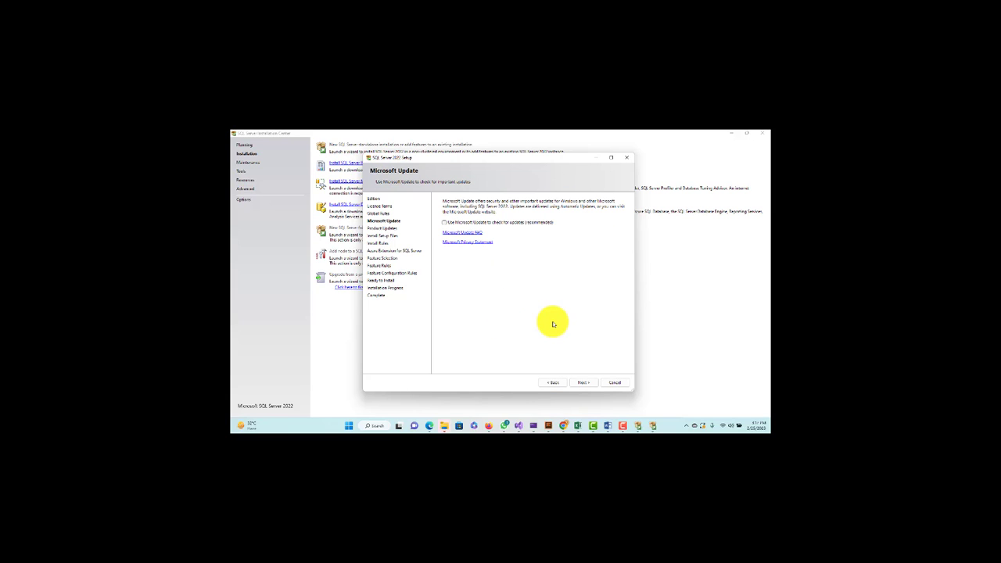
Continue with 'Use Microsoft Update' left unchecked and let Install Rules finish
left_click(585, 382)
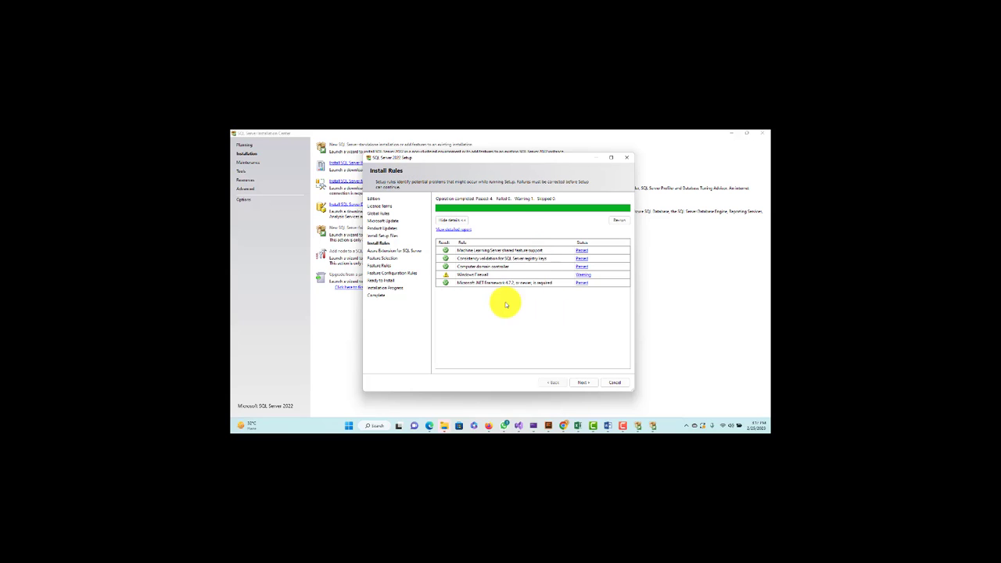
Dismiss the validation error, uncheck 'Azure Extension for SQL Server', and continue
left_click(580, 383)
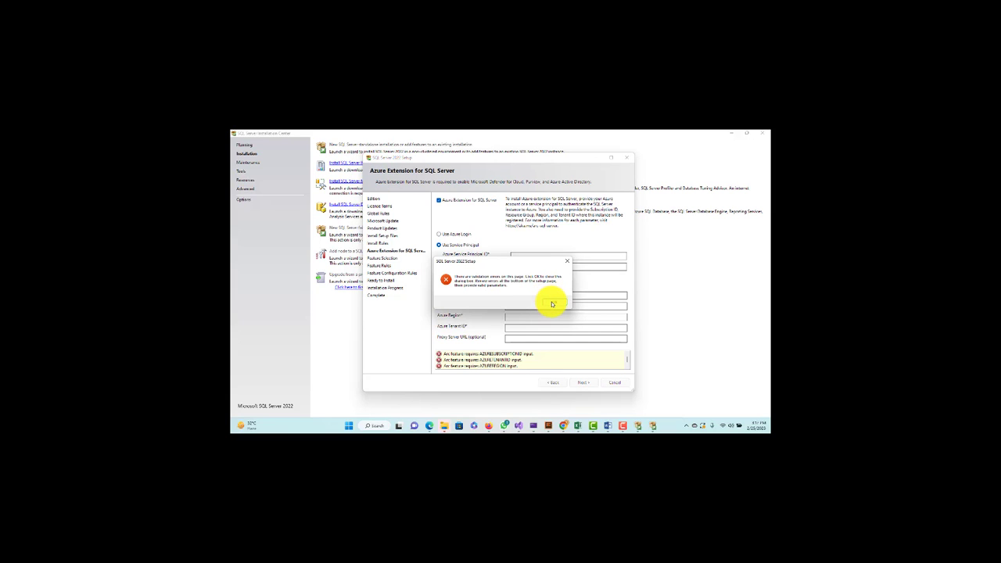
left_click(552, 304)
left_click(438, 201)
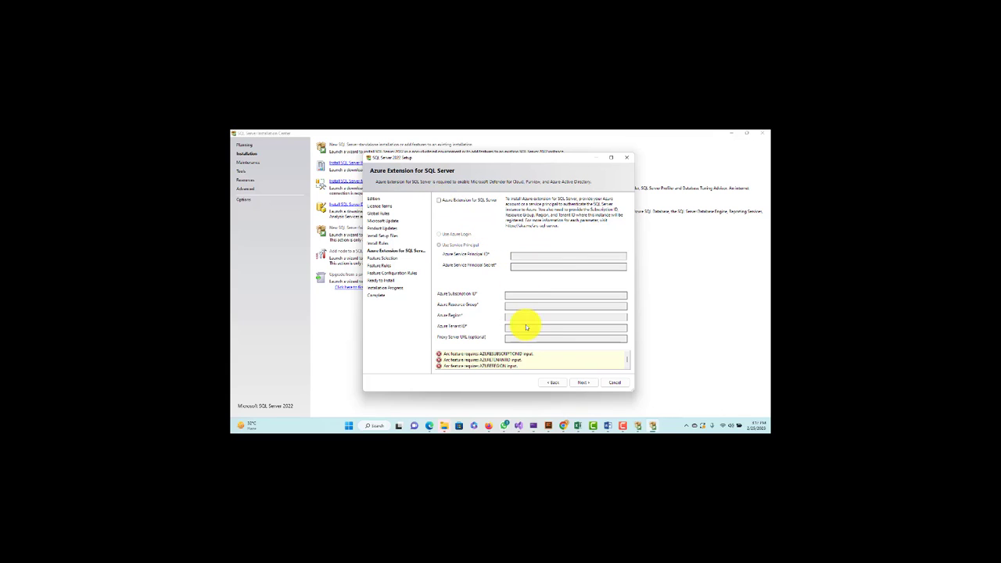
left_click(583, 383)
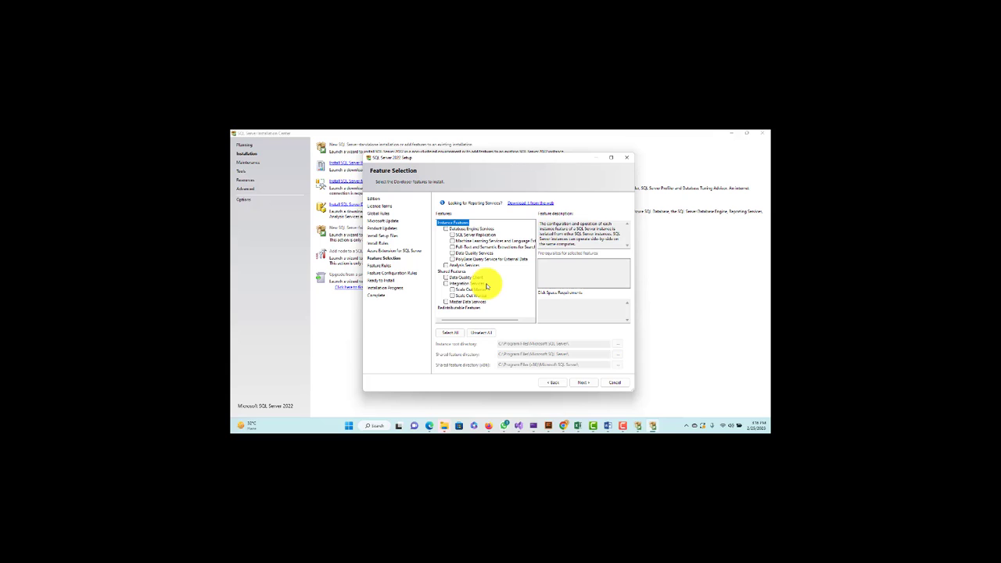
Select all features on the Feature Selection page and continue to Instance Configuration
left_click(447, 333)
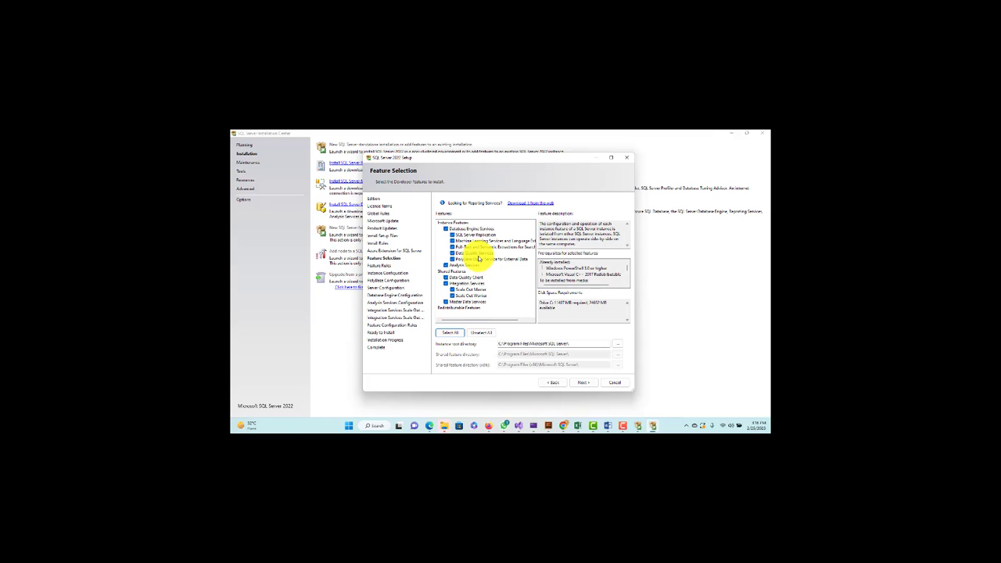
left_click(585, 384)
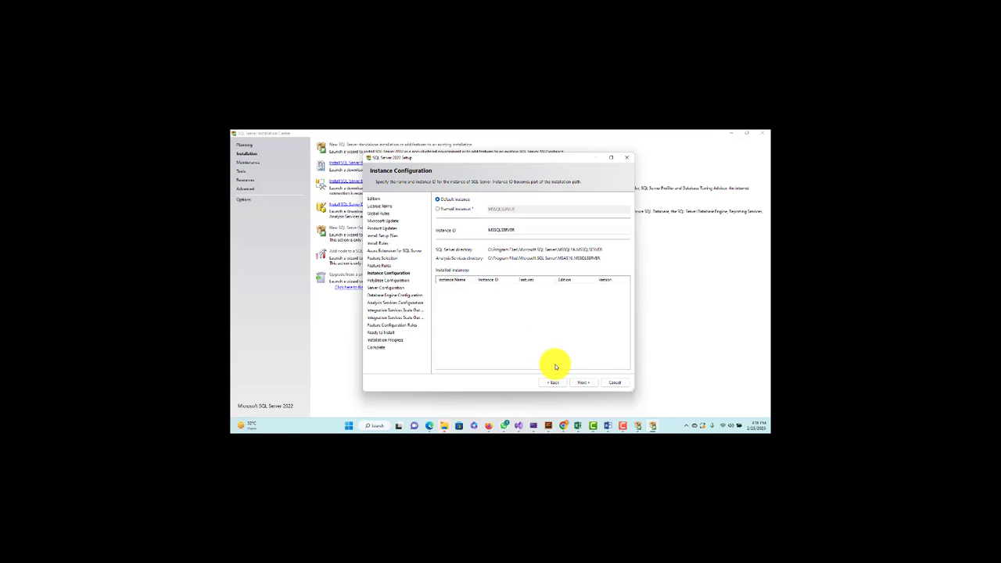
Accept the default MSSQLSERVER instance and the default PolyBase port range to reach Server Configuration
left_click(583, 383)
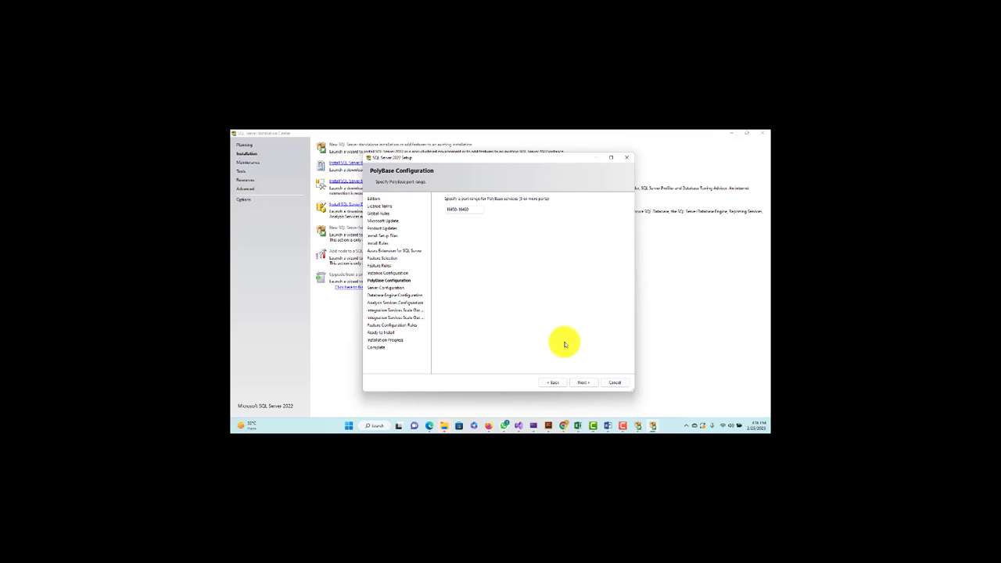
left_click(583, 383)
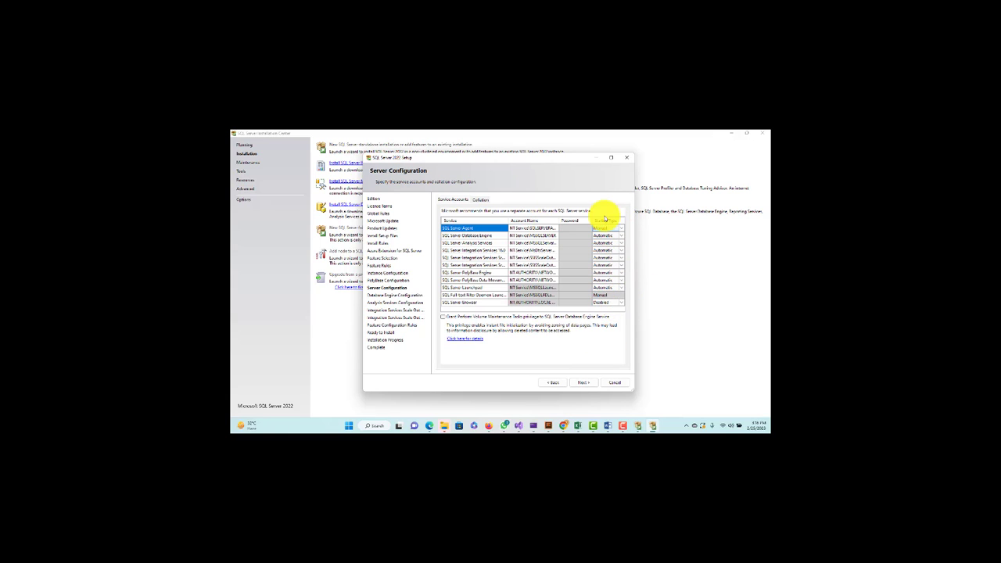
Set SQL Server Agent and SQL Server Browser startup types to Automatic, then continue
left_click(622, 229)
left_click(607, 235)
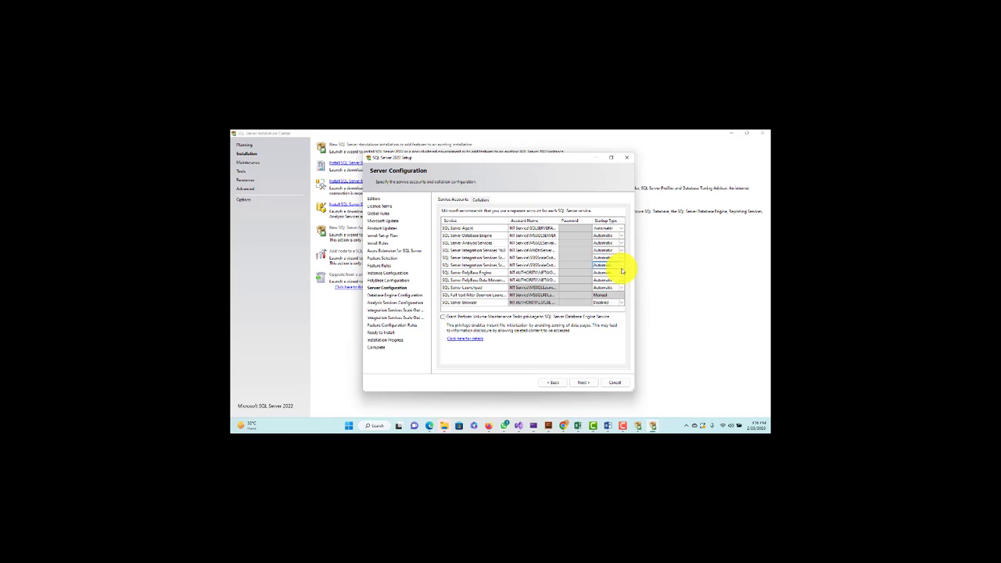
left_click(623, 303)
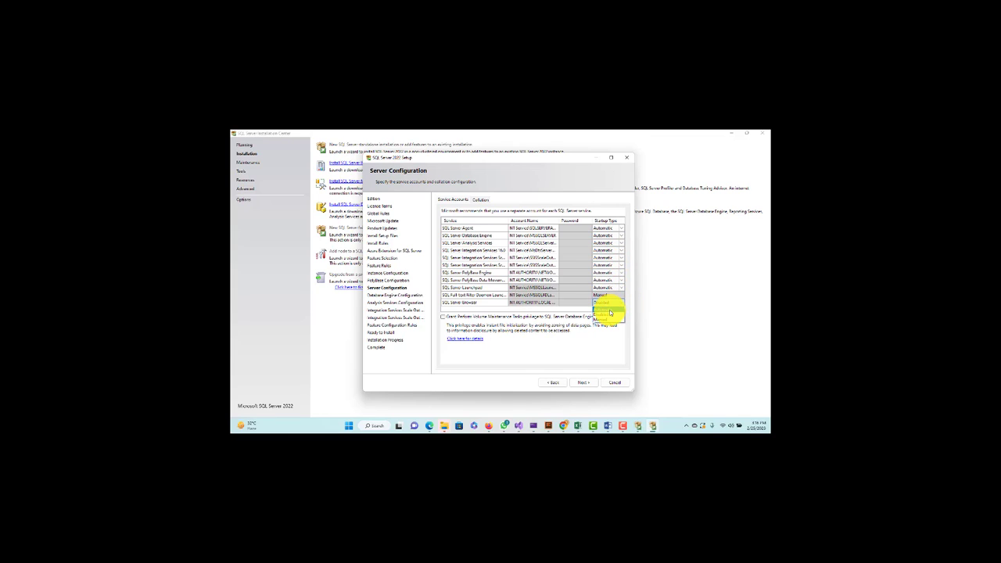
left_click(608, 311)
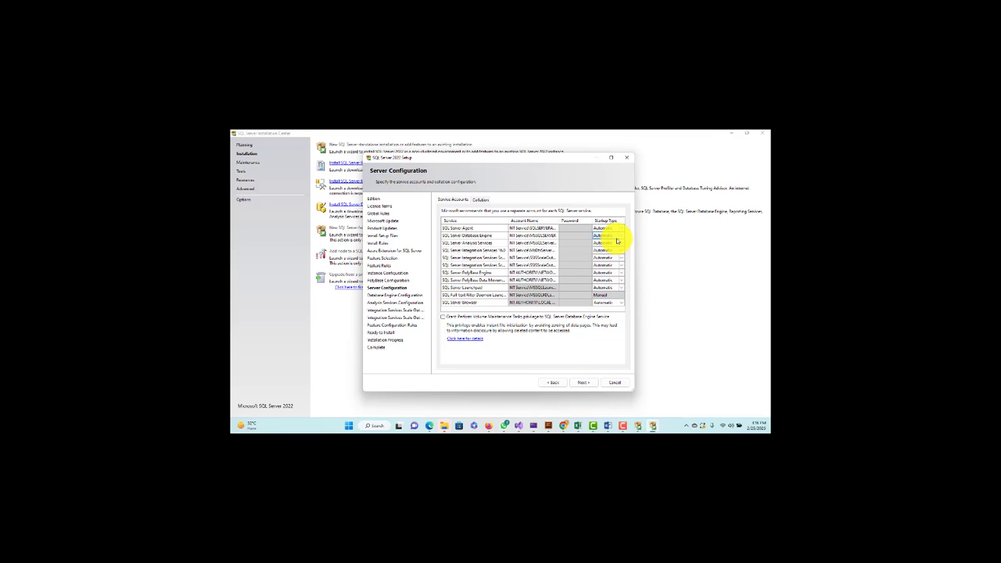
left_click(582, 382)
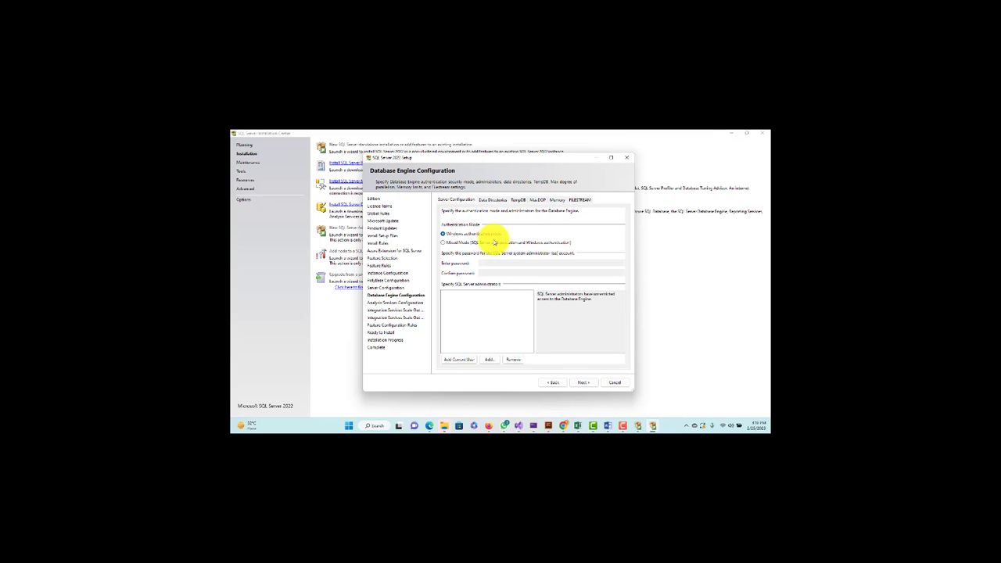
Choose 'Mixed Mode (SQL Server authentication and Windows authentication)' for the database engine
left_click(443, 243)
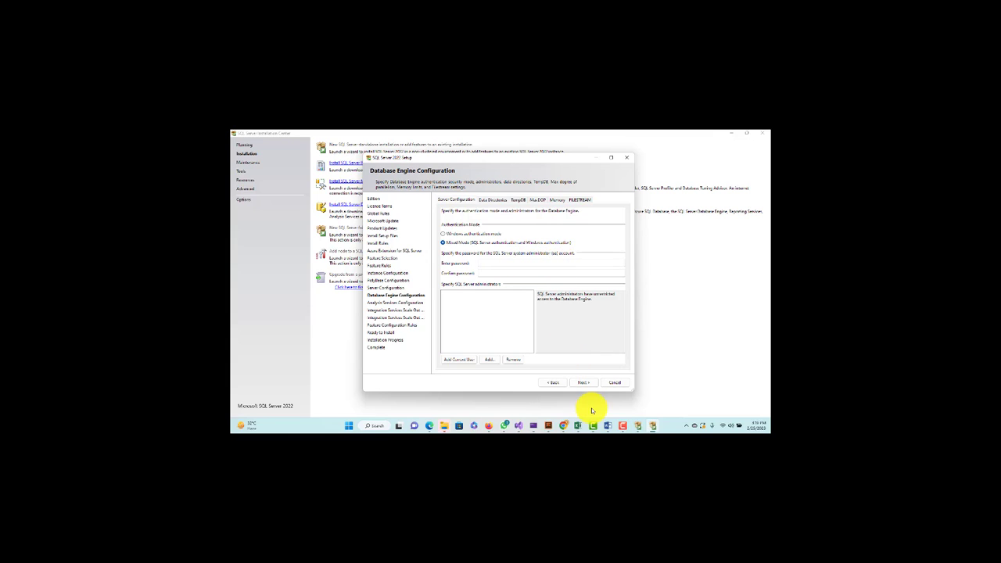
In the Word notes, add an 'Authentication Mode:' heading below the existing text
mouse_move(609, 429)
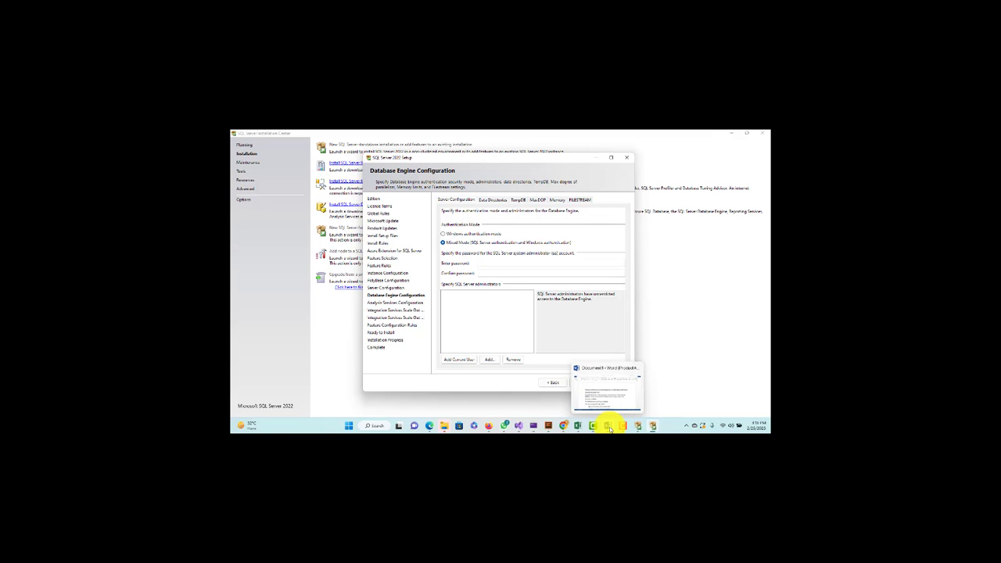
left_click(609, 387)
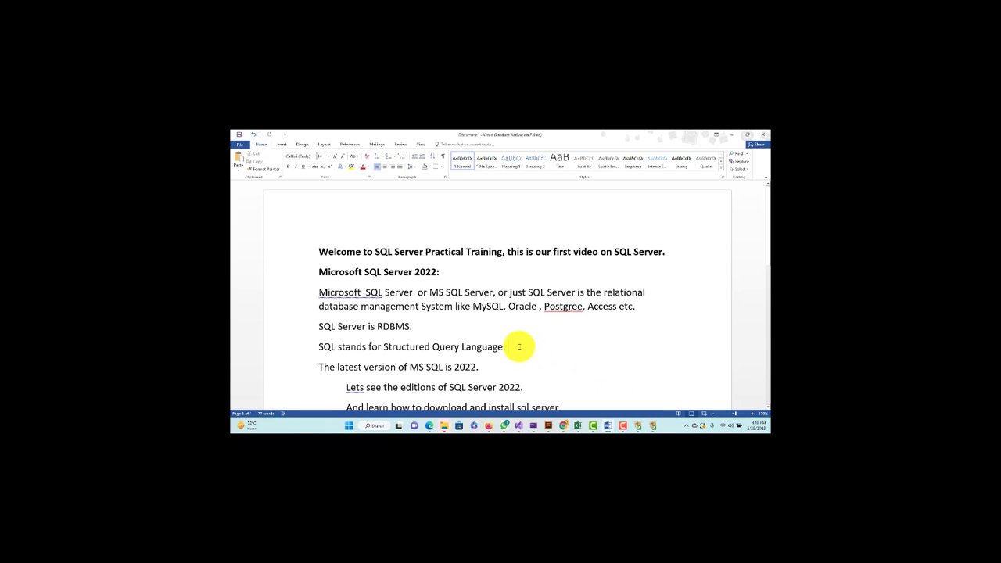
key("Return")
key("Return")
key("Return")
key("Return")
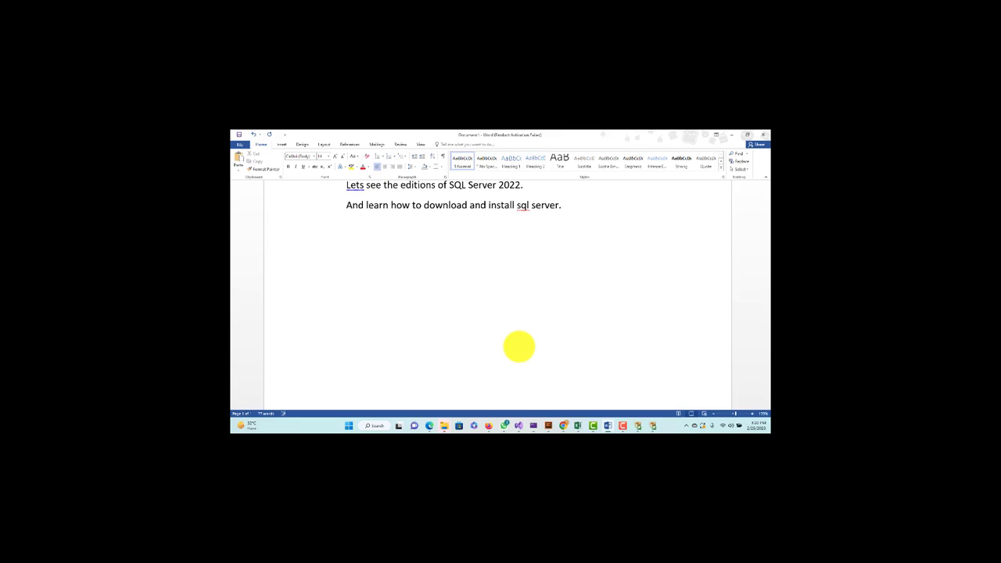
left_click(655, 425)
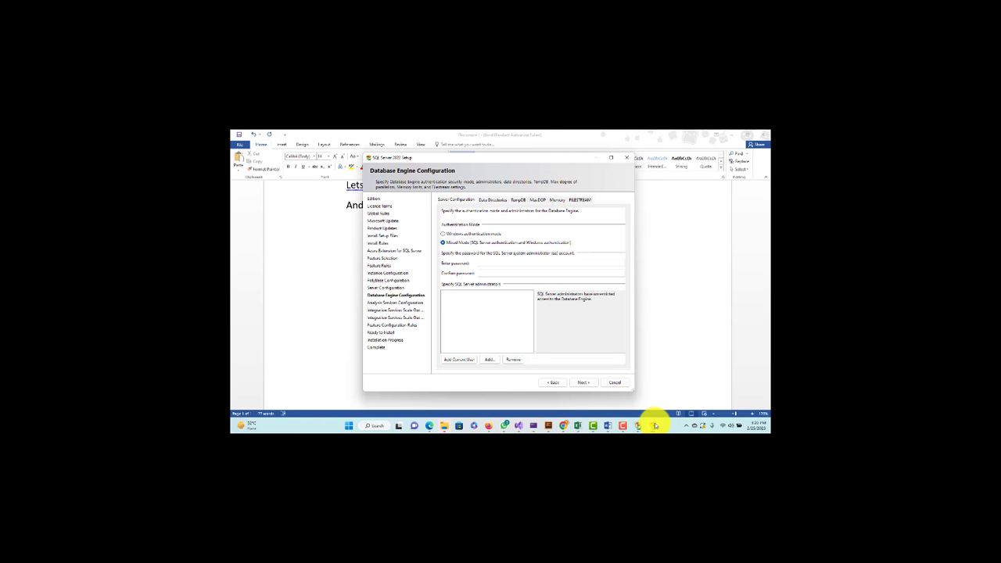
left_click(607, 425)
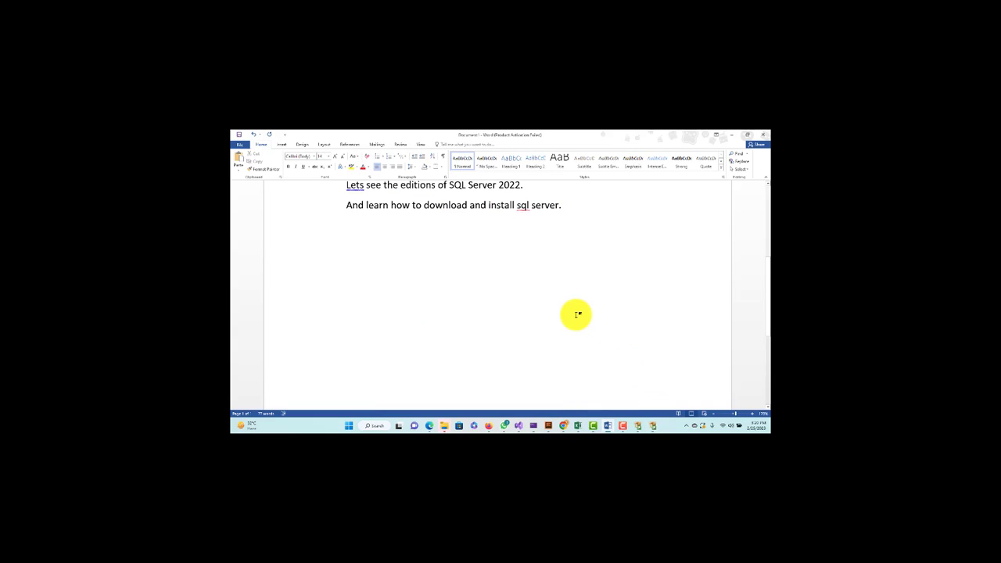
type("Authe")
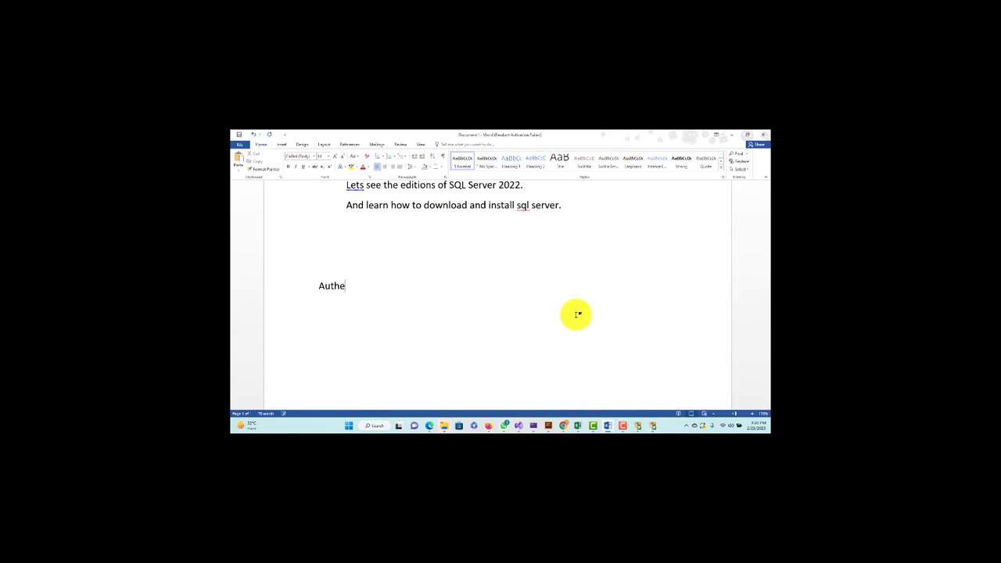
type("ntication Model:")
key("BackSpace")
key("BackSpace")
type("e:")
Add list item '1. Windows Authentication (we use windows account for login in sql)'
key("Return")
type("1. Win")
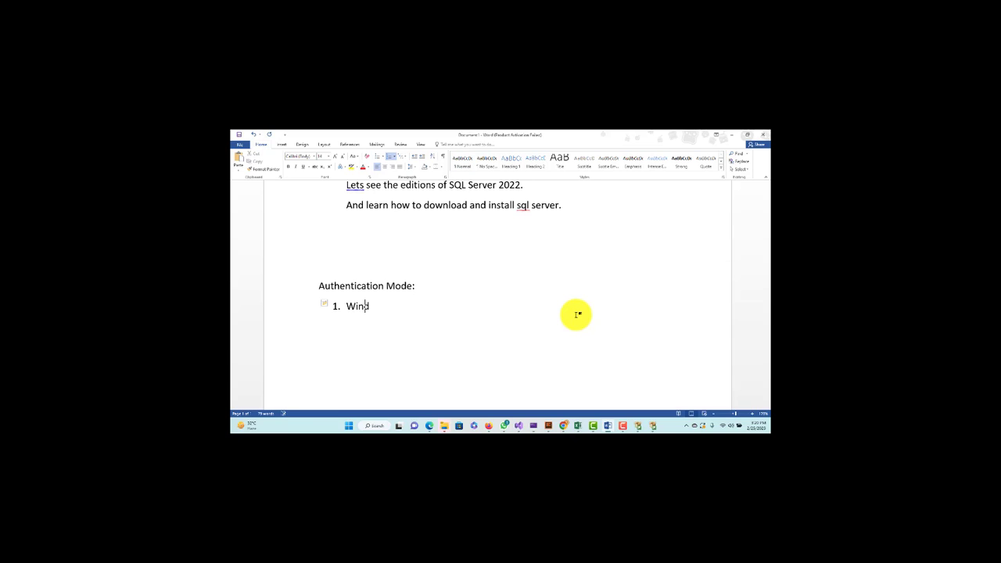
type("dows Authentication )")
key("BackSpace")
type("(w")
key("BackSpace")
type("we ")
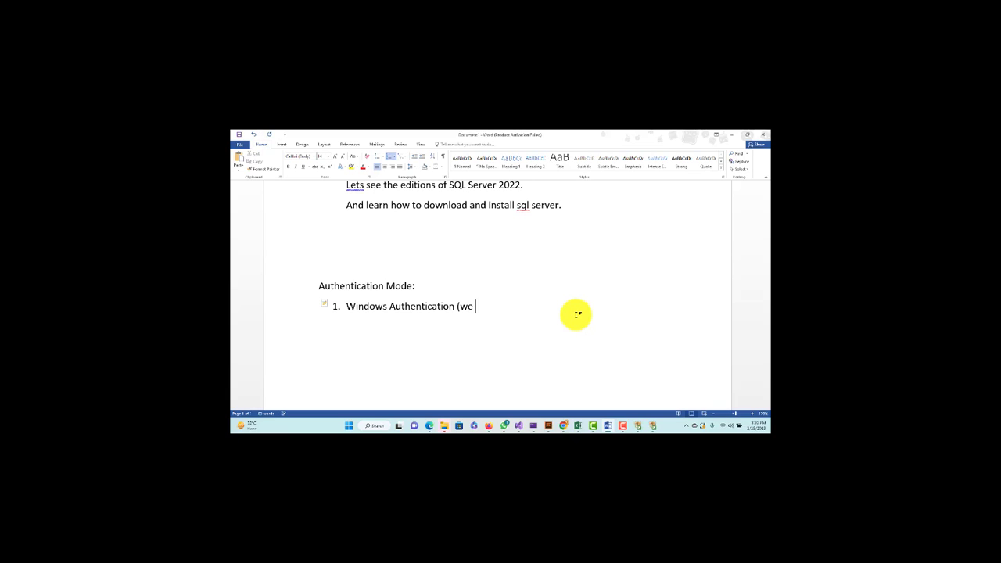
type("use windows account for logg")
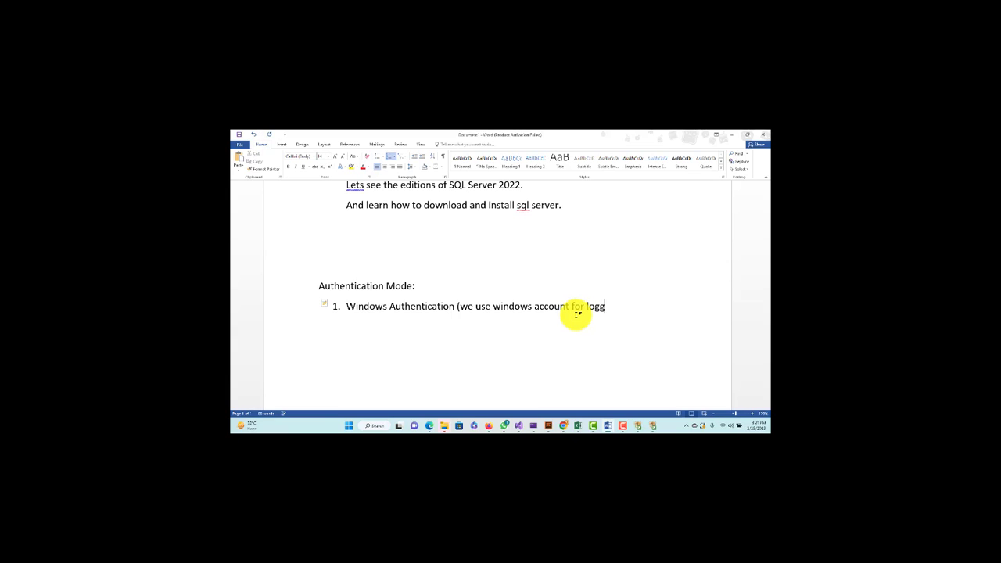
type("ing")
key("BackSpace")
key("BackSpace")
key("BackSpace")
key("BackSpace")
type("in ")
type(")")
key("BackSpace")
type("in sql)")
Begin list item 2 with 'Mixed Mode (Windows Authentication ,'
key("Return")
type("se")
key("BackSpace")
key("BackSpace")
type("Mixed Mode")
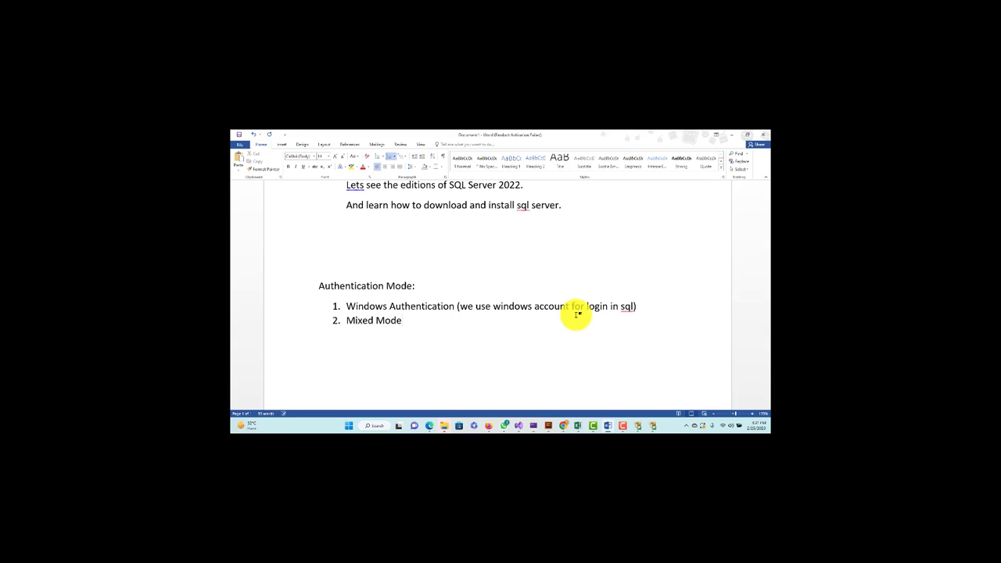
type(" (Windows Authentication , System Administrator (SA")
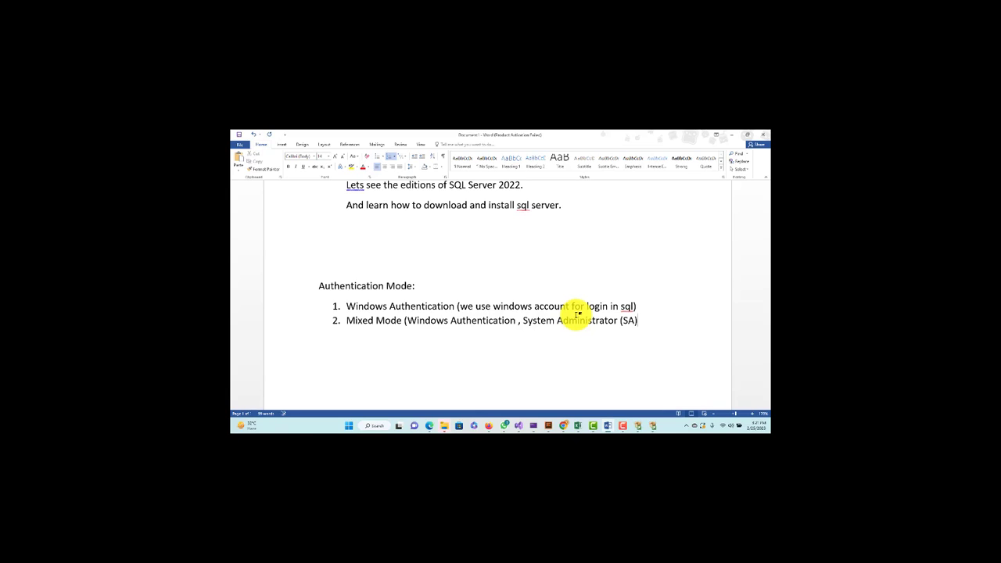
Finish the word 'account' so item 2 ends with 'System Administrator (SA) account'
type("ccount")
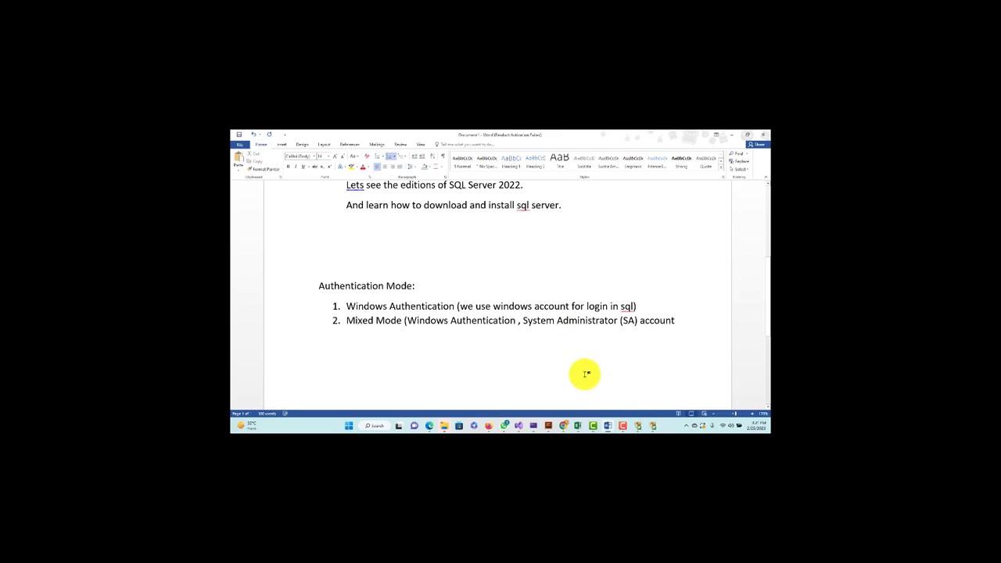
In setup, enter and confirm the sa password, add the current user as administrator, and continue
mouse_move(653, 426)
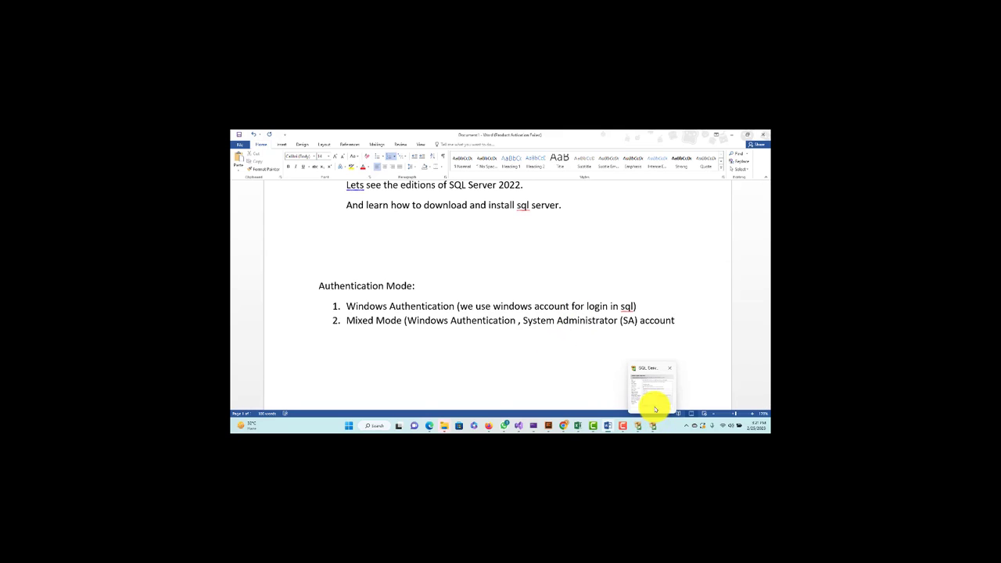
left_click(652, 395)
left_click(490, 265)
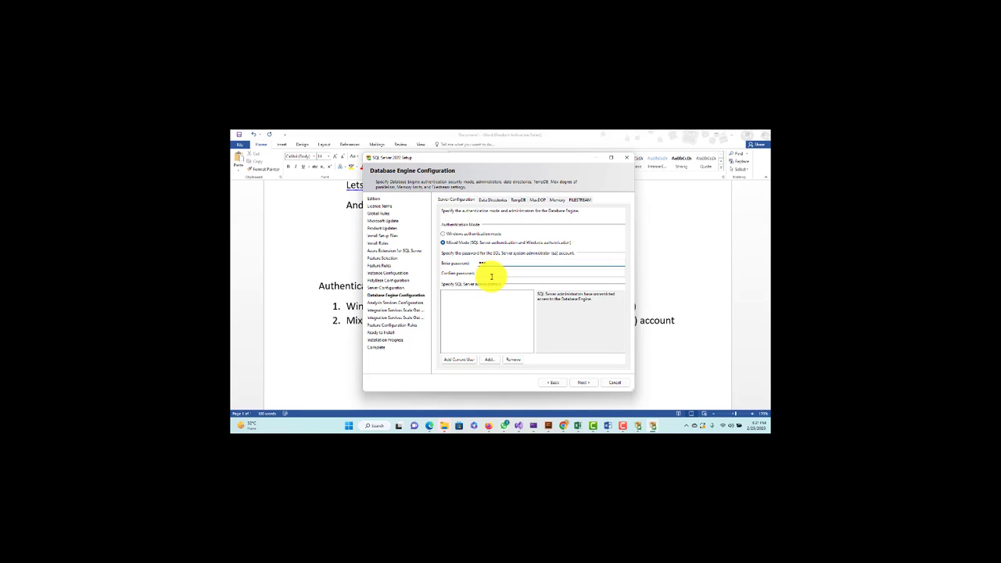
left_click(509, 274)
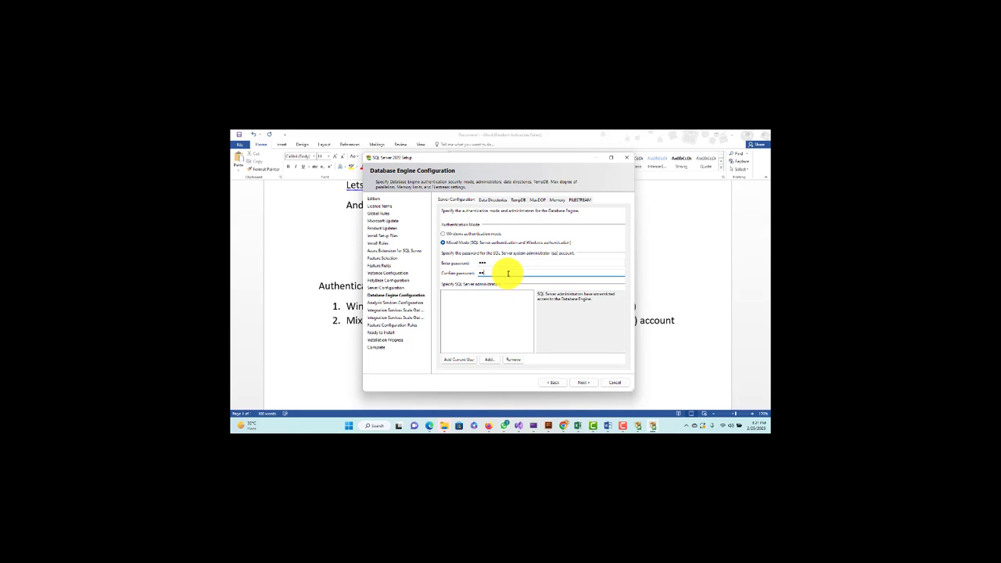
left_click(459, 360)
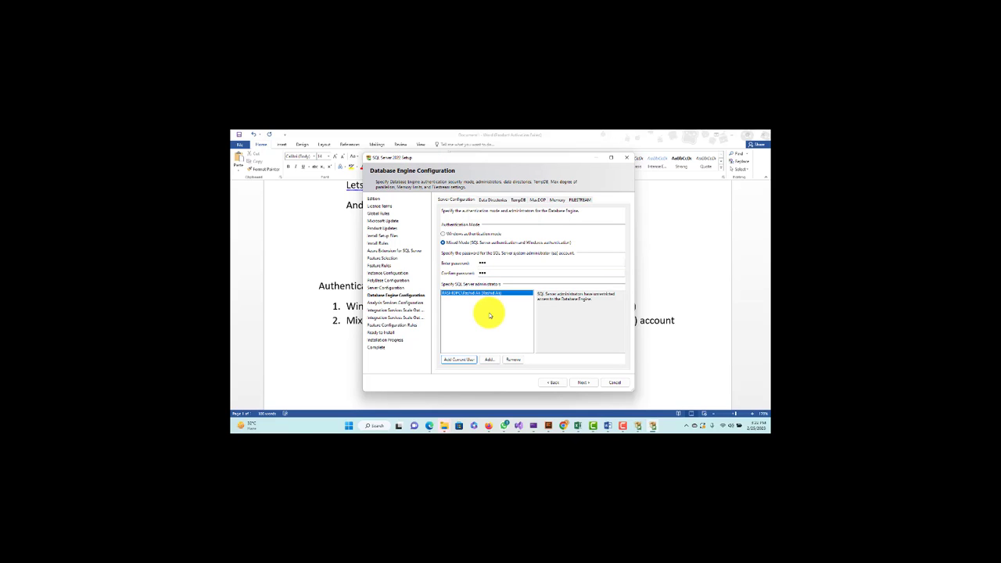
left_click(585, 382)
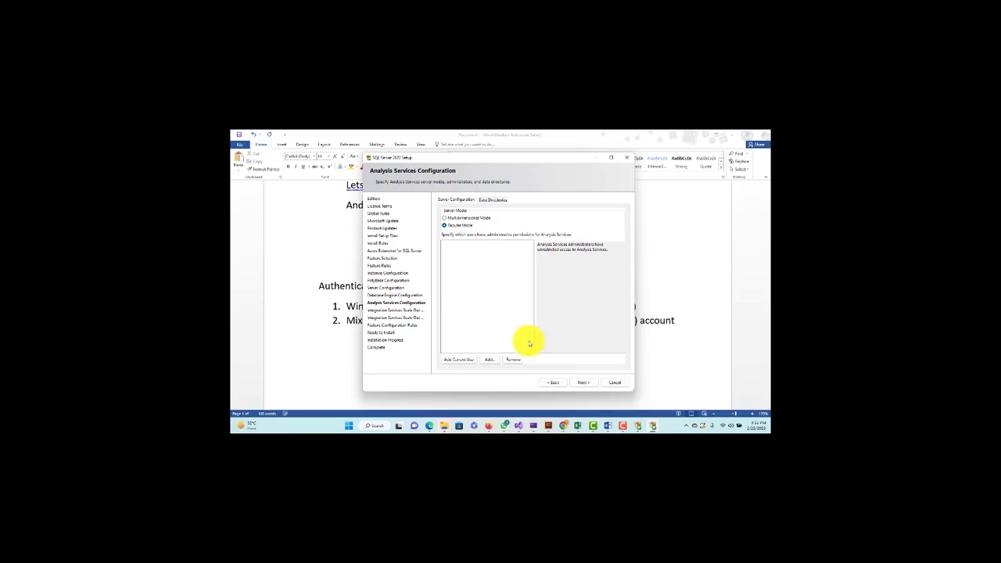
Add the current user as an Analysis Services administrator and continue to the Scale Out Master Node page
left_click(459, 360)
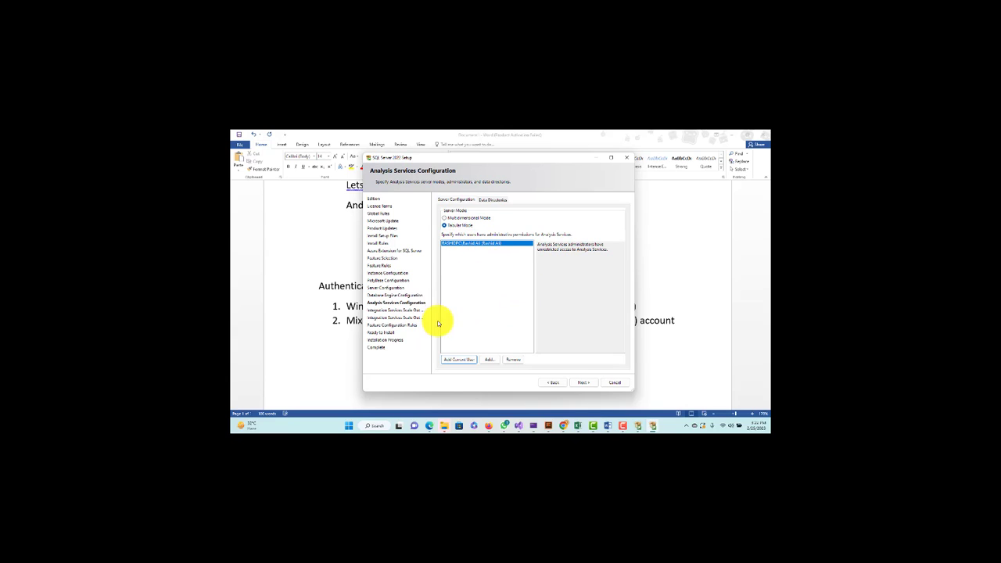
left_click(592, 385)
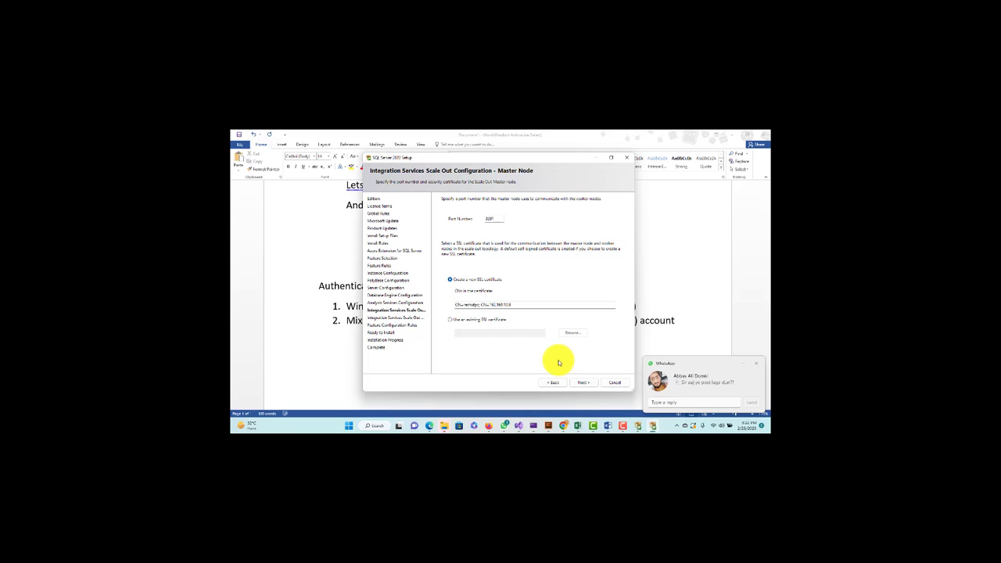
Dismiss the chat notification and accept the Scale Out master and worker node defaults
left_click(680, 402)
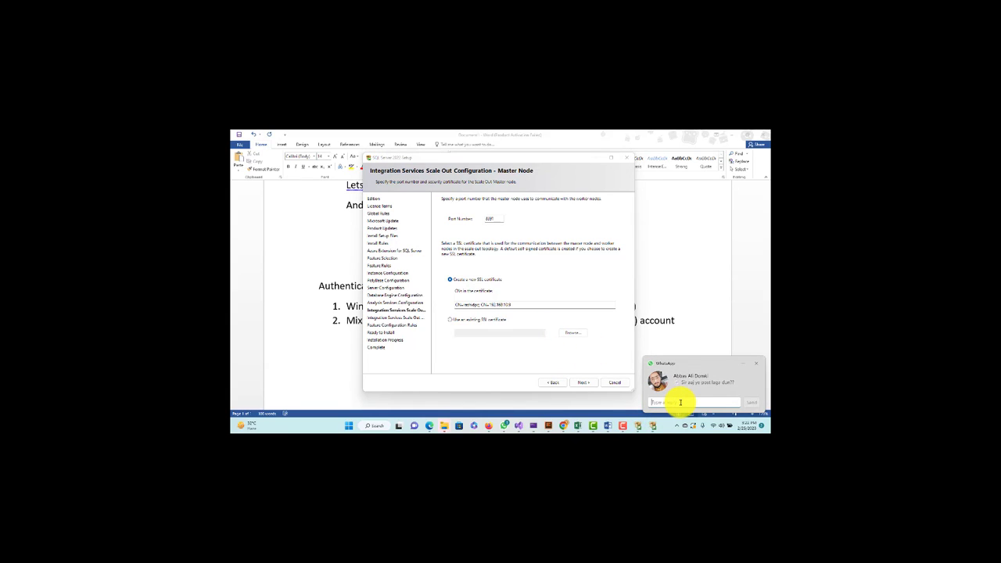
left_click(756, 364)
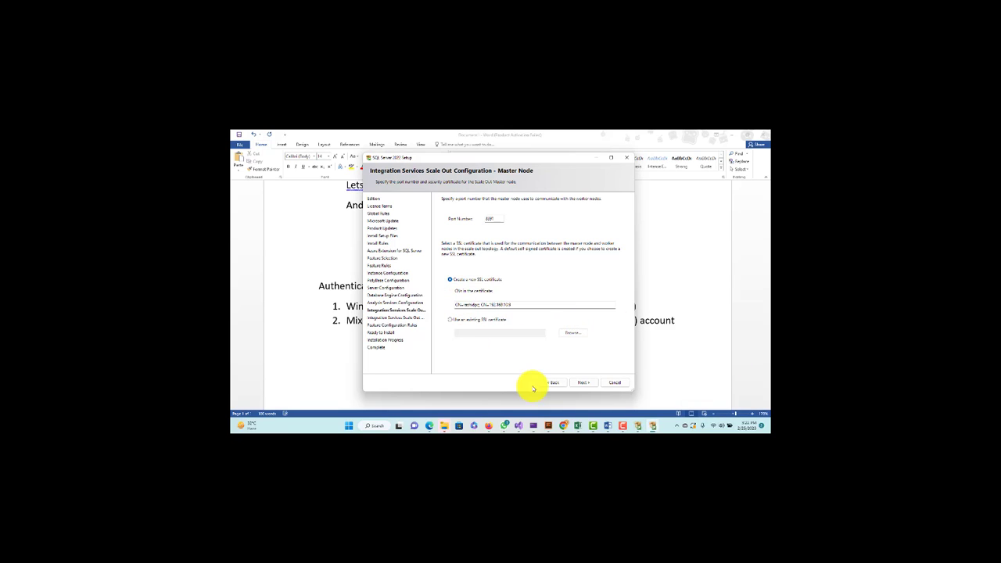
left_click(582, 383)
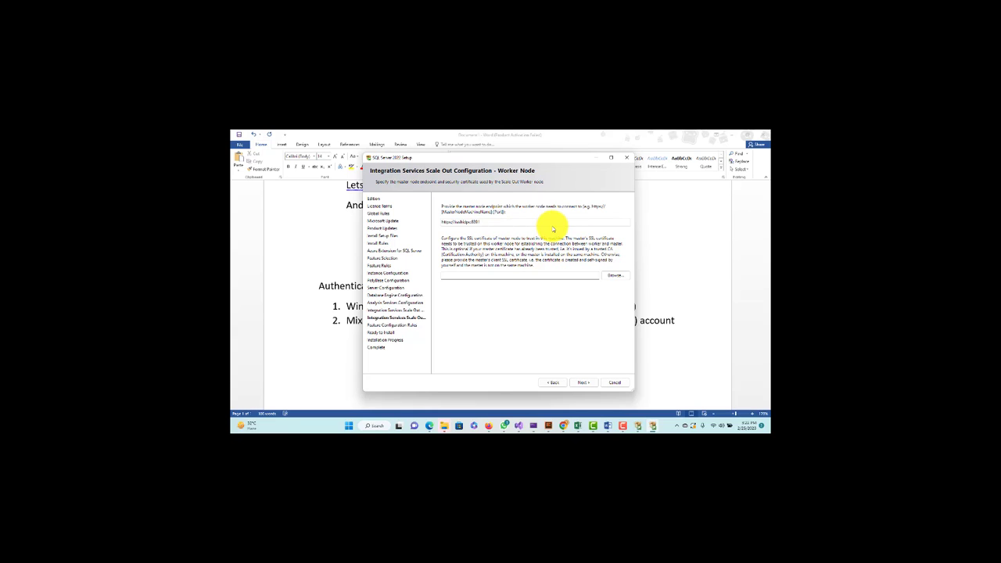
left_click(585, 382)
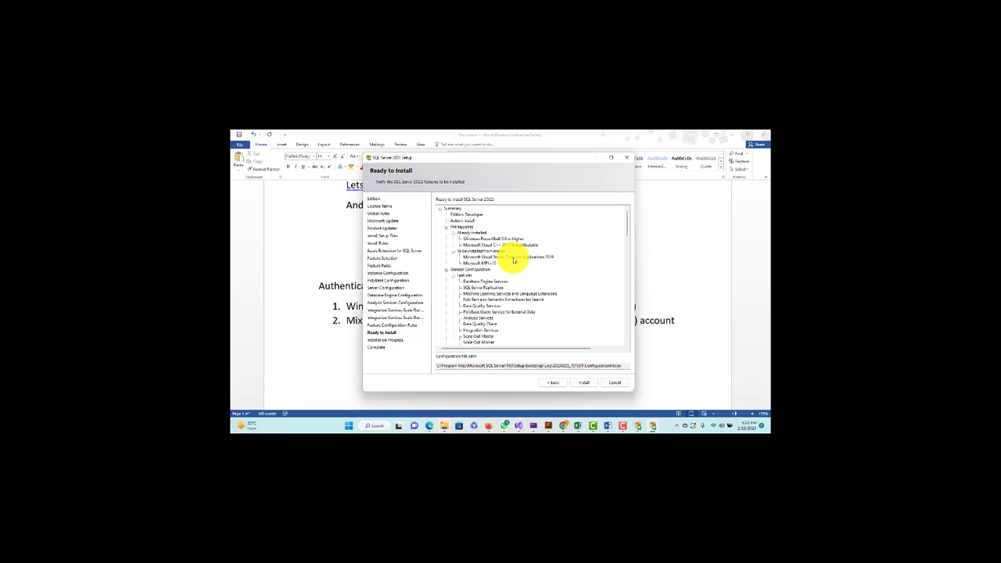
Run the SQL Server 2022 installation and close setup once it reports completion
left_click(582, 383)
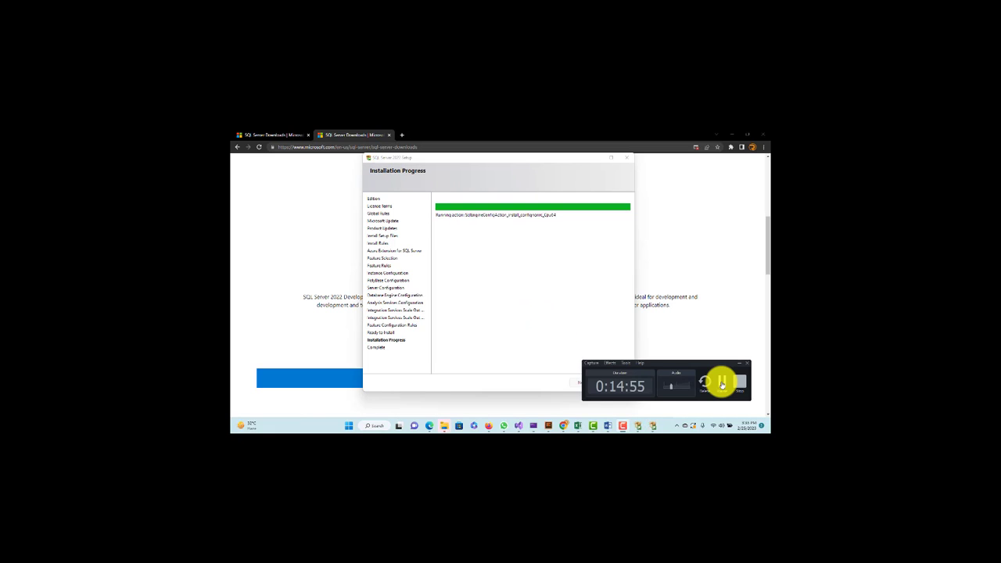
left_click(721, 383)
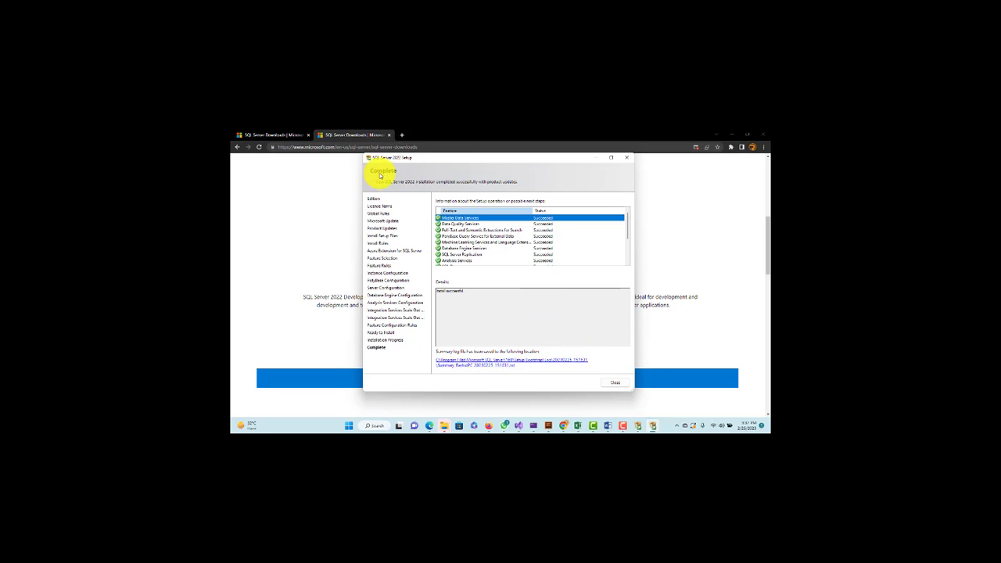
left_click(609, 383)
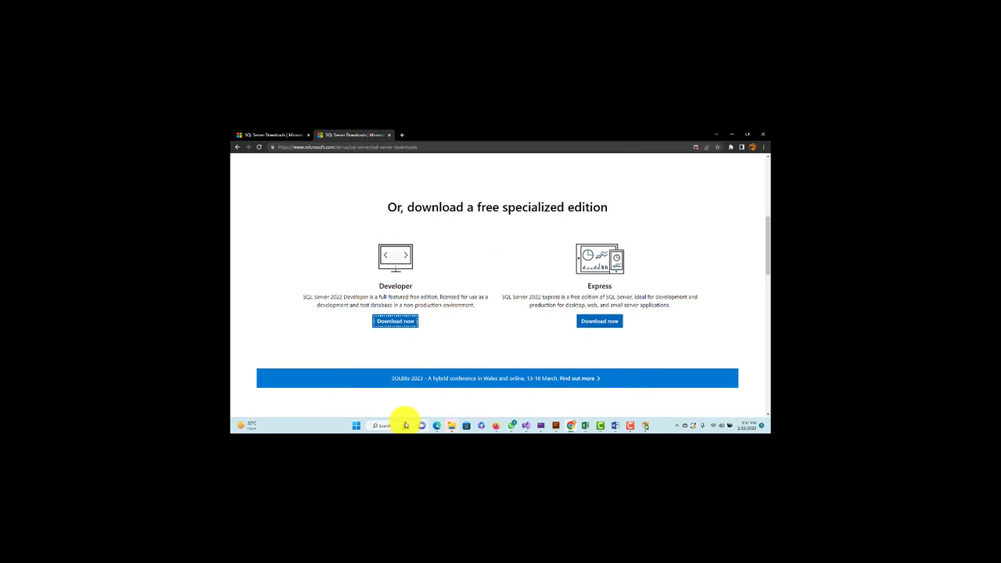
Search the Start menu for 'sql server' and 'sql server manag', then clear the search
left_click(354, 423)
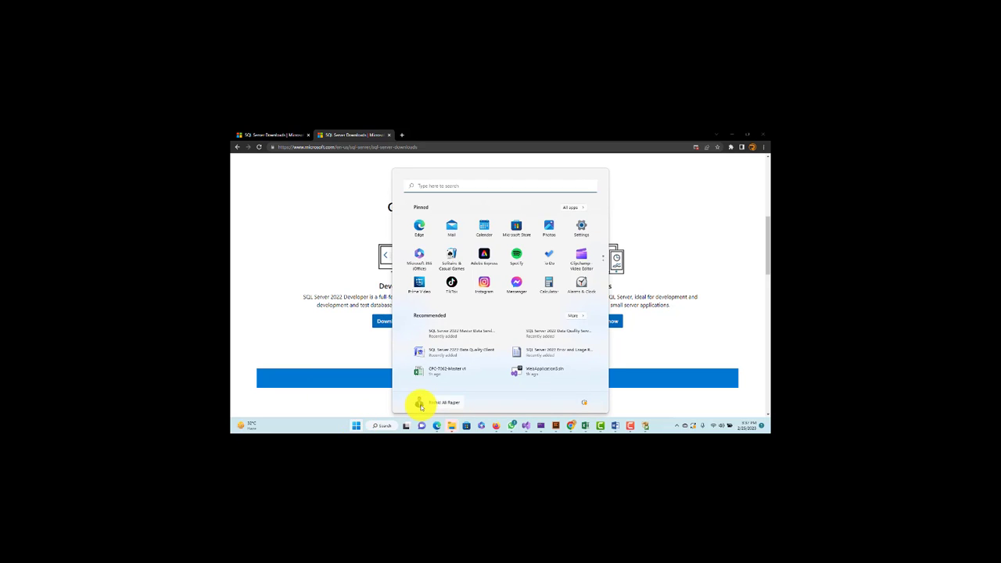
type("sql")
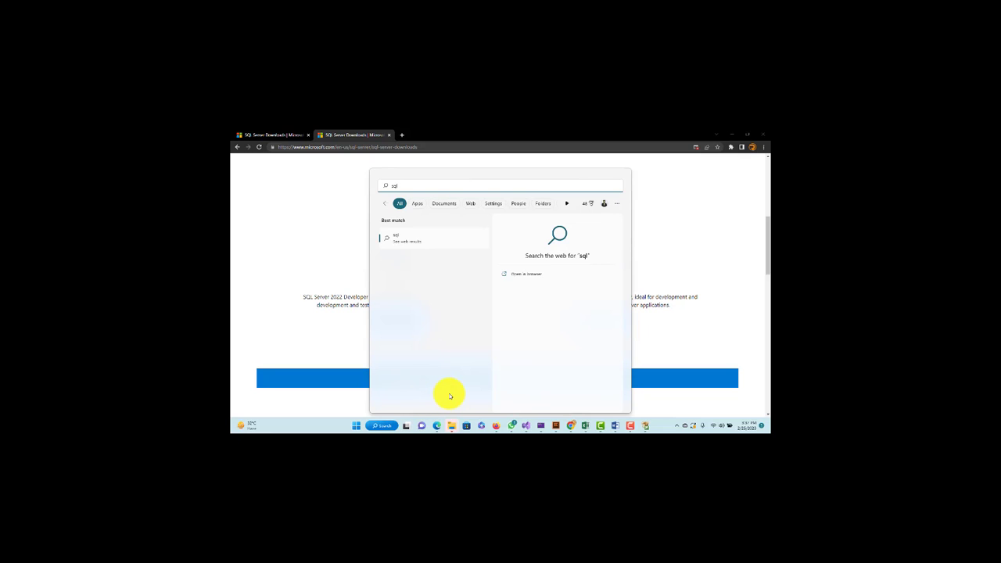
type("server")
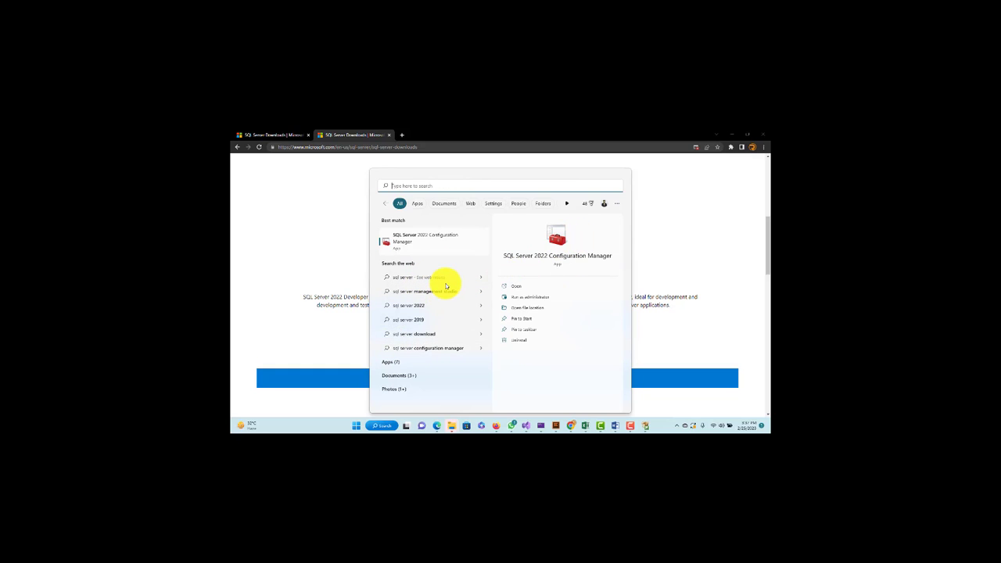
type("sql server manag")
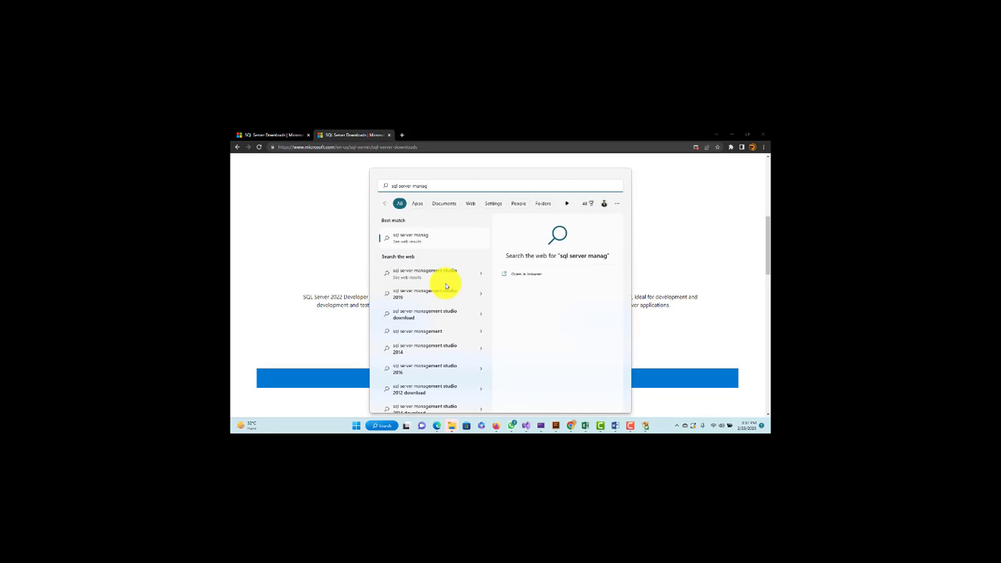
key("BackSpace")
key("BackSpace")
key("BackSpace")
key("BackSpace")
key("BackSpace")
key("BackSpace")
key("BackSpace")
key("BackSpace")
key("BackSpace")
key("BackSpace")
key("BackSpace")
key("BackSpace")
key("BackSpace")
key("BackSpace")
key("BackSpace")
key("BackSpace")
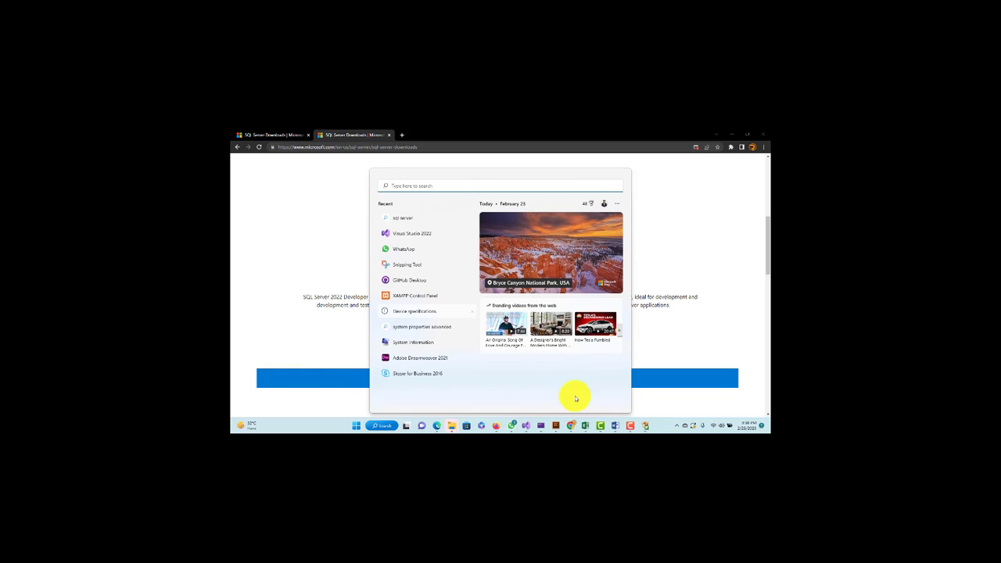
From SQL Server Installation Center, follow the Install SQL Server Management Tools link to the browser
left_click(645, 426)
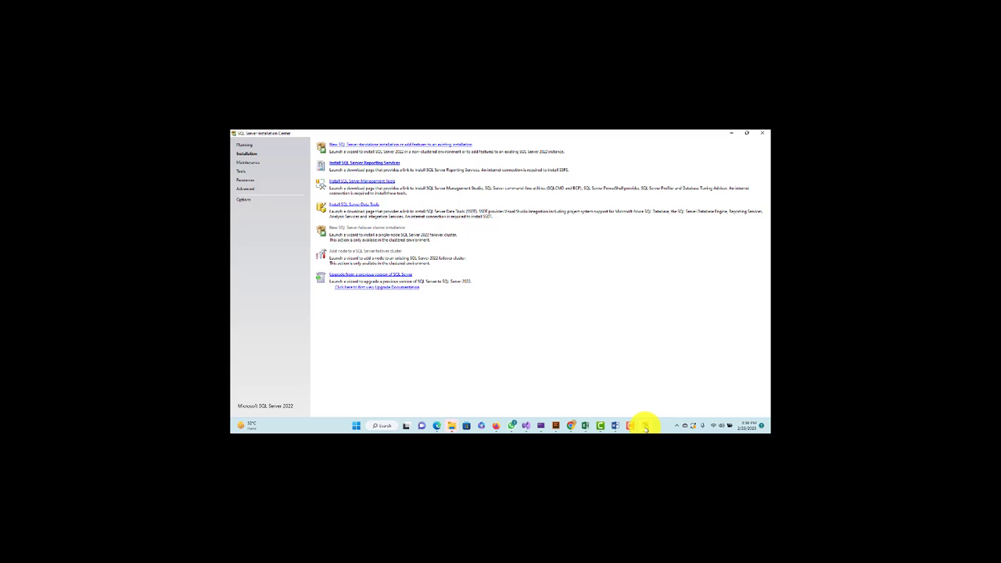
left_click(376, 183)
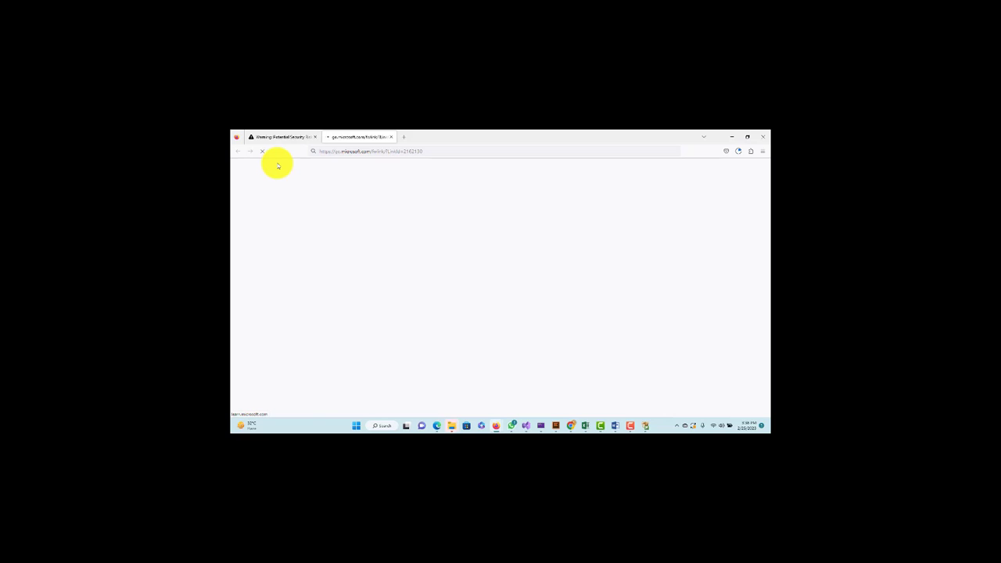
Close the security warning tab and download SSMS 19.0.1 from the Download SSMS page
left_click(314, 137)
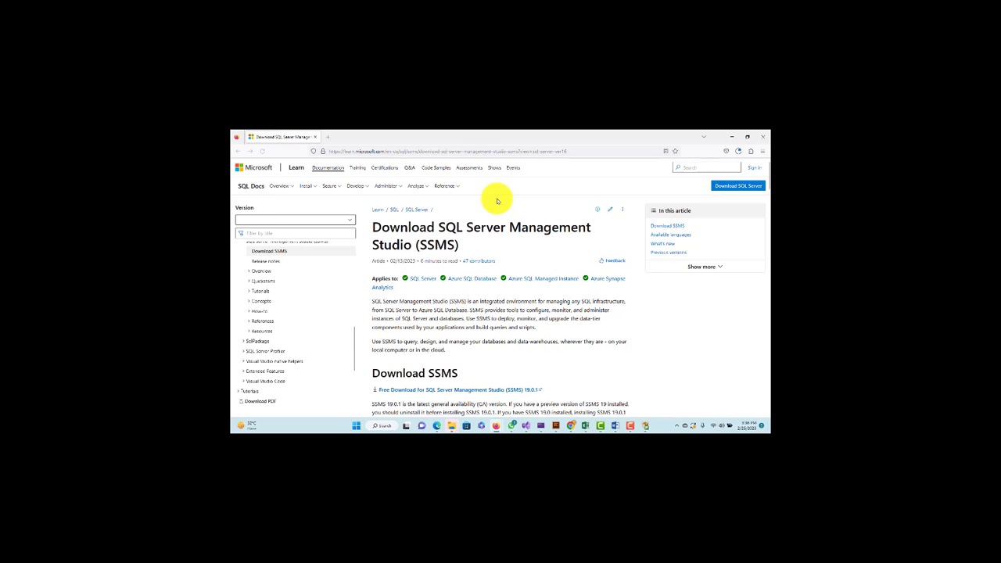
scroll(505, 261, "down", 3)
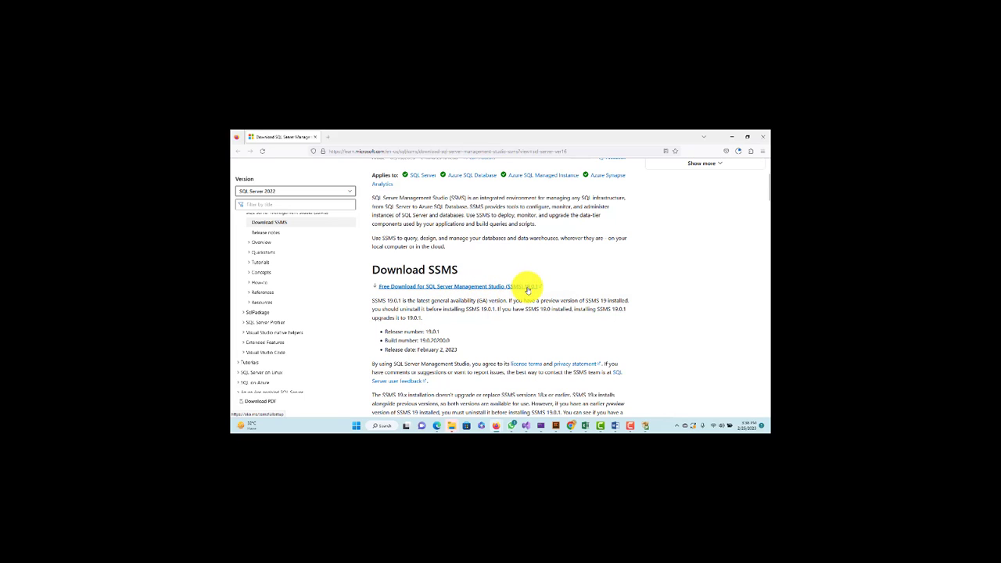
left_click(528, 288)
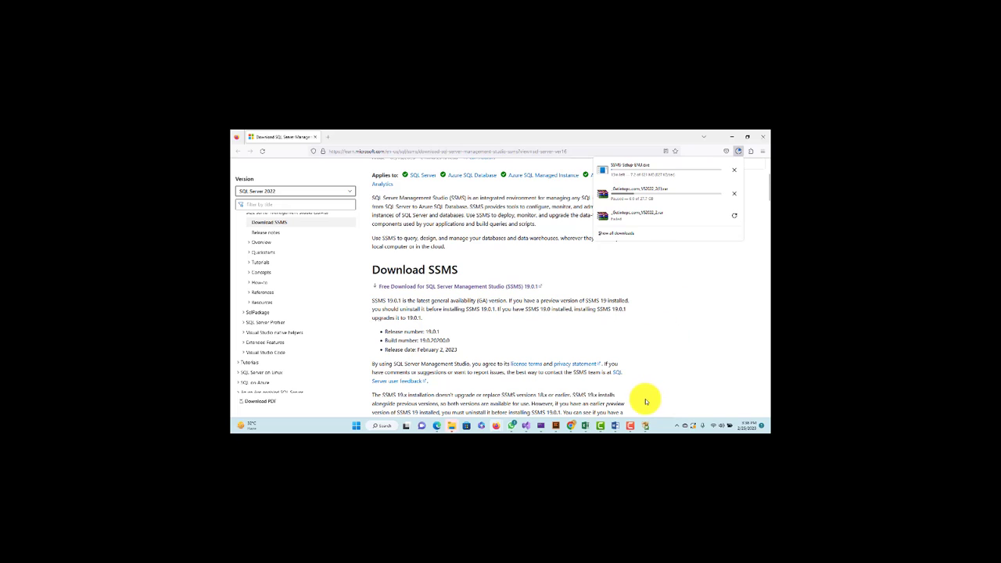
left_click(633, 426)
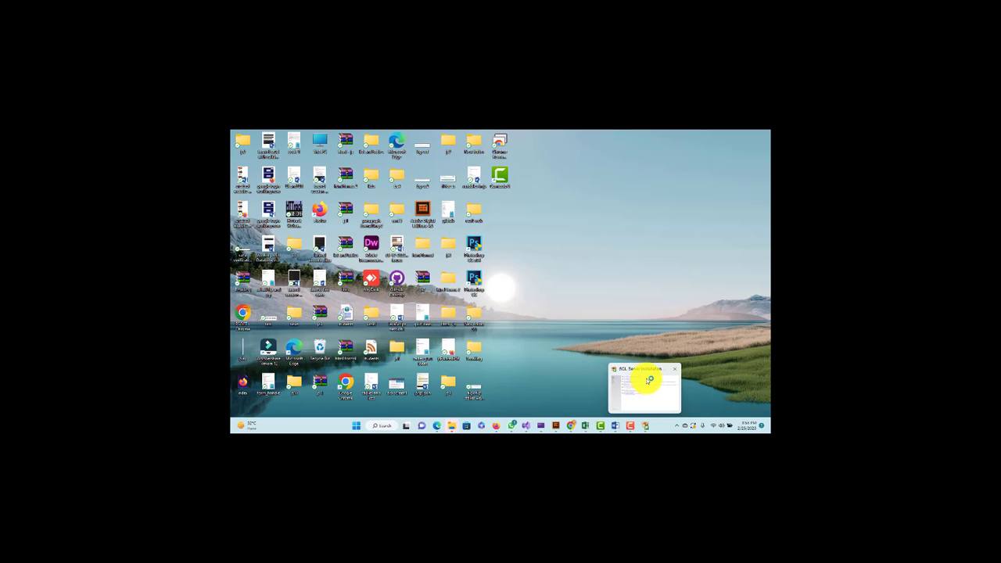
Bring up SQL Server Installation Center and minimize it to reveal Firefox's downloads list
left_click(635, 426)
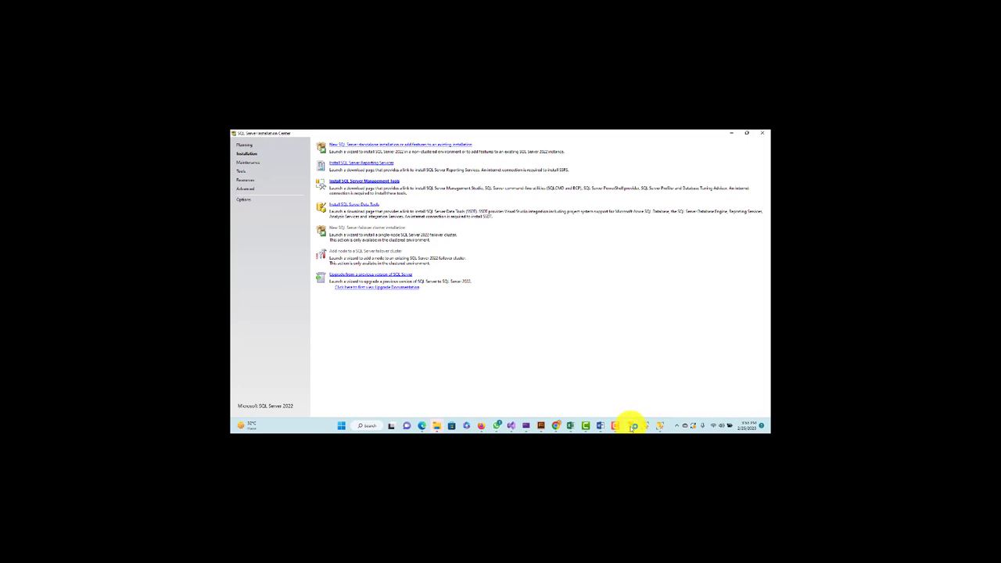
left_click(633, 426)
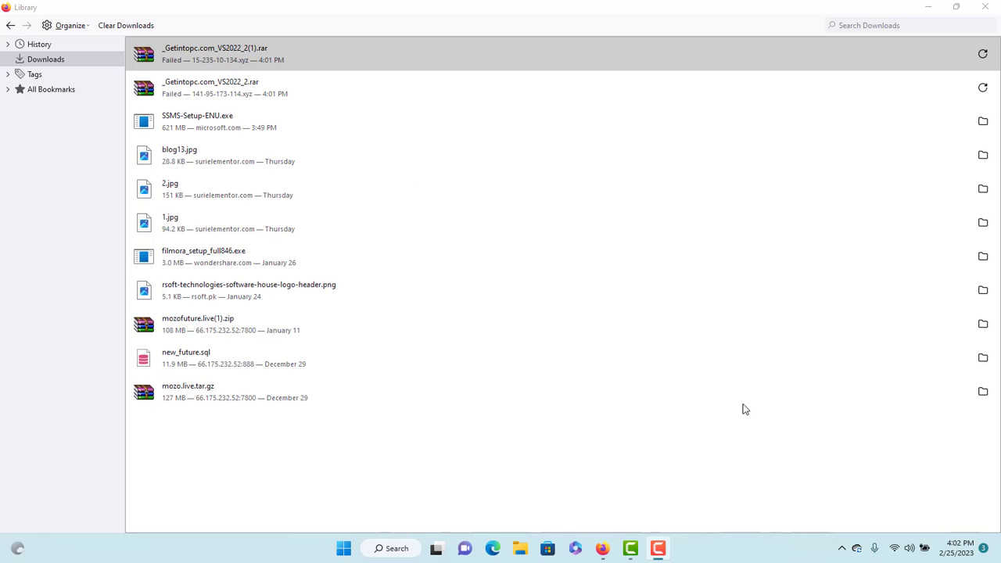
Run the downloaded SSMS-Setup-ENU.exe, install SSMS 19.0.1, and close it without restarting
left_click(740, 402)
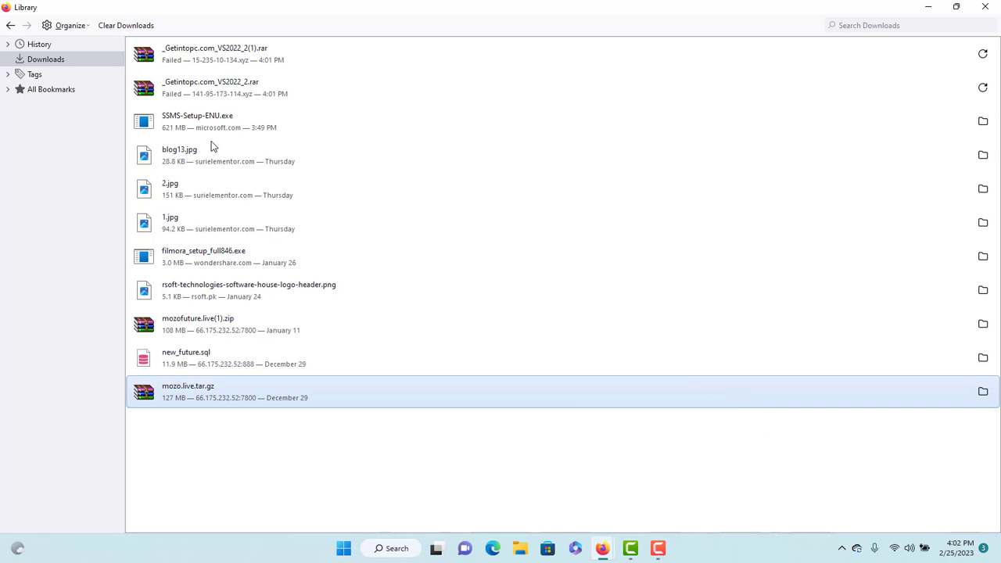
double_click(182, 121)
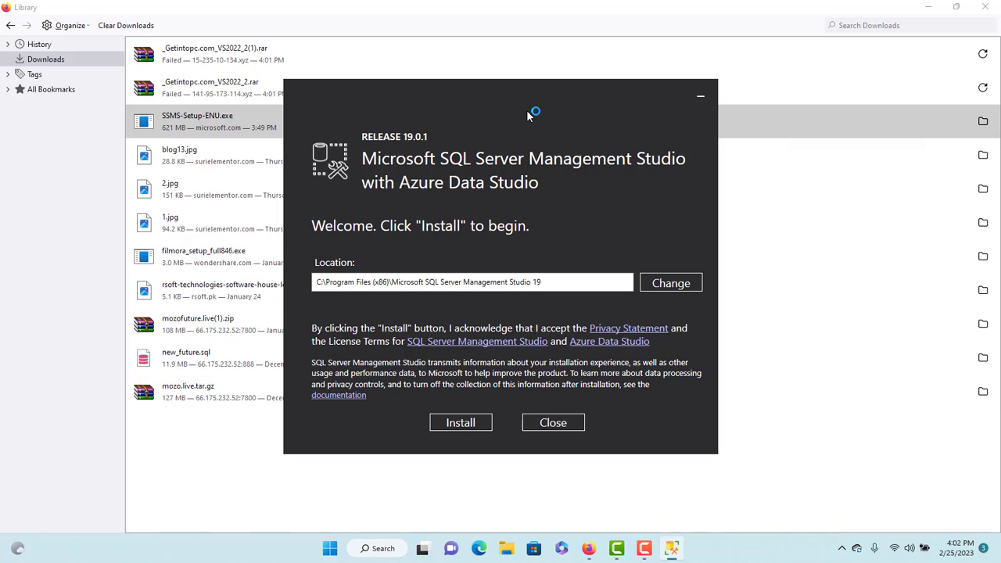
left_click(461, 422)
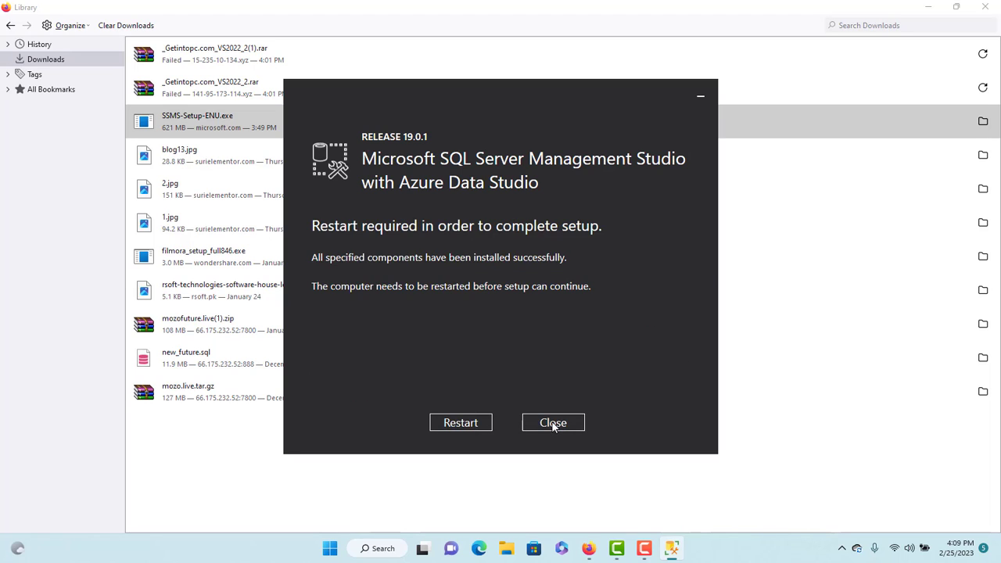
left_click(553, 423)
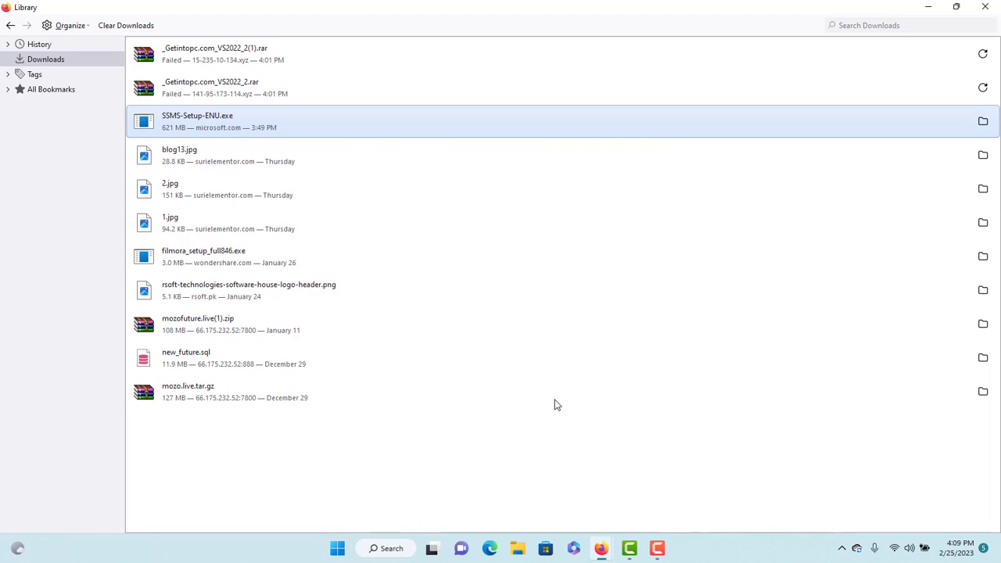
Search the Start menu for 'ssms' and launch SQL Server Management Studio 19
left_click(349, 553)
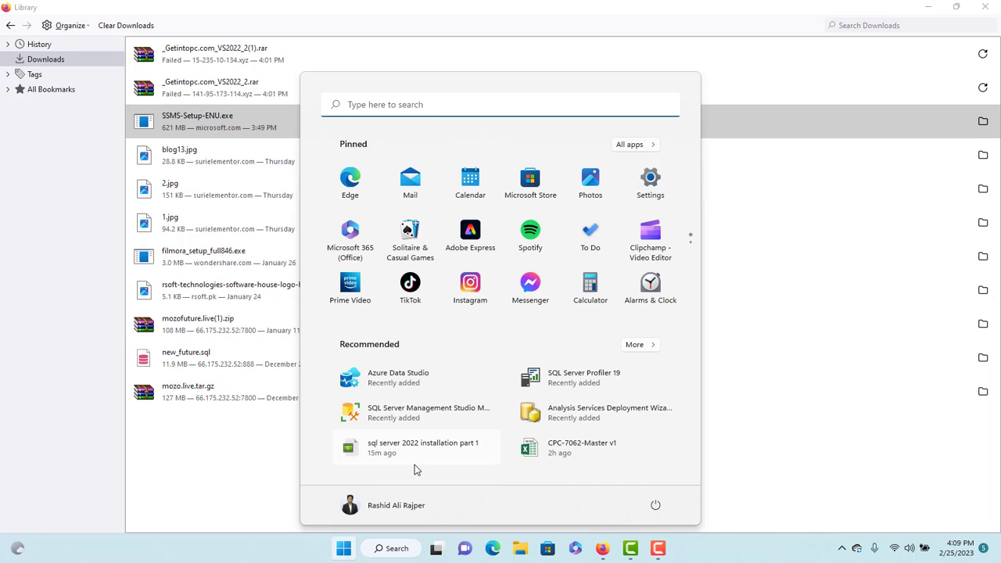
type("sql serv")
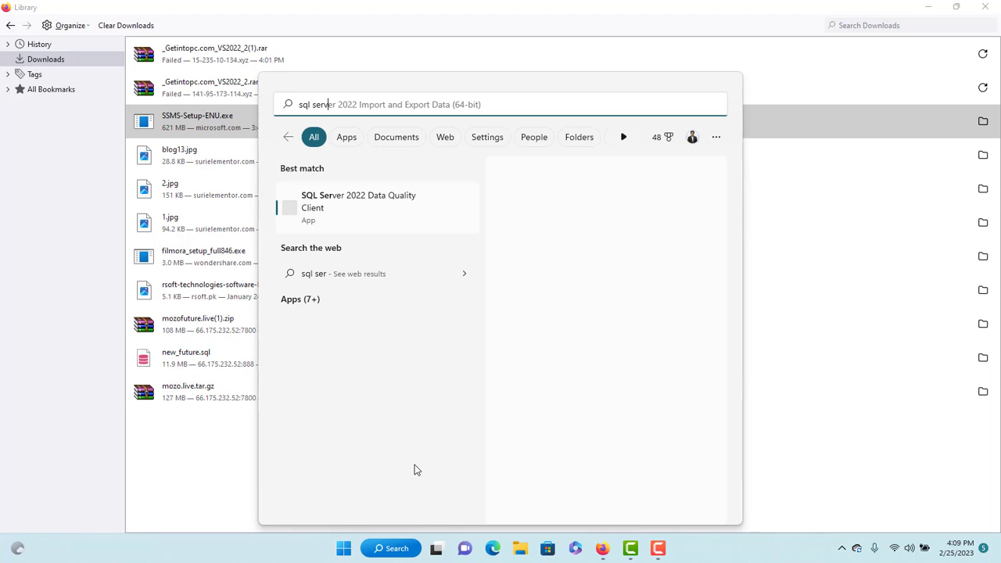
type("er")
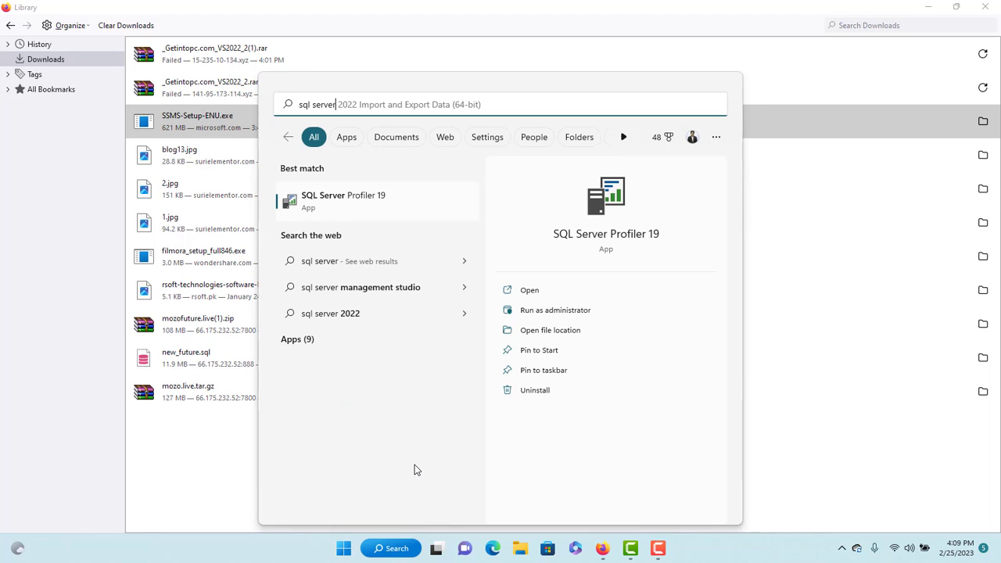
key("BackSpace")
key("BackSpace")
key("BackSpace")
key("BackSpace")
key("BackSpace")
key("BackSpace")
key("BackSpace")
key("BackSpace")
key("BackSpace")
key("BackSpace")
key("BackSpace")
type("s")
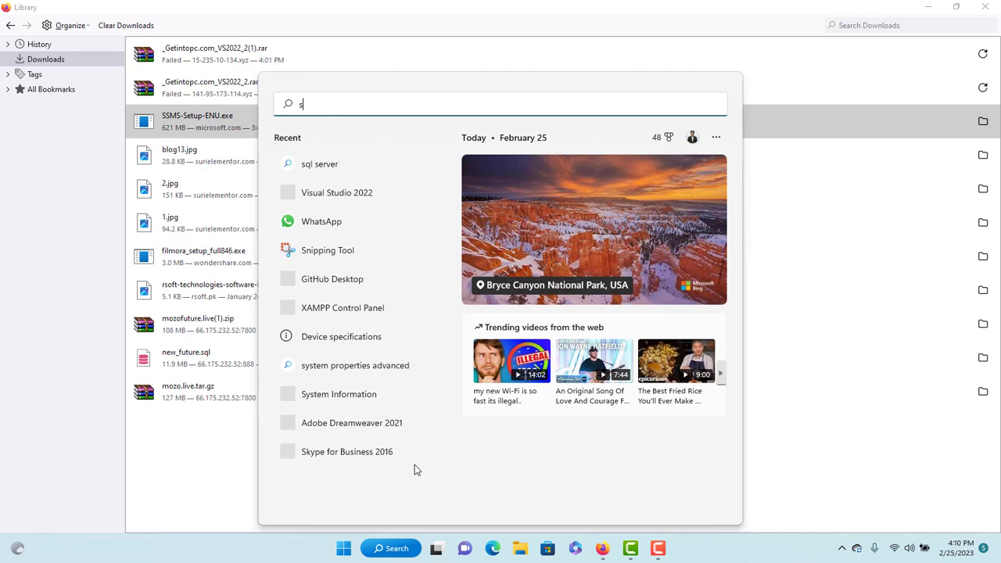
type("sms")
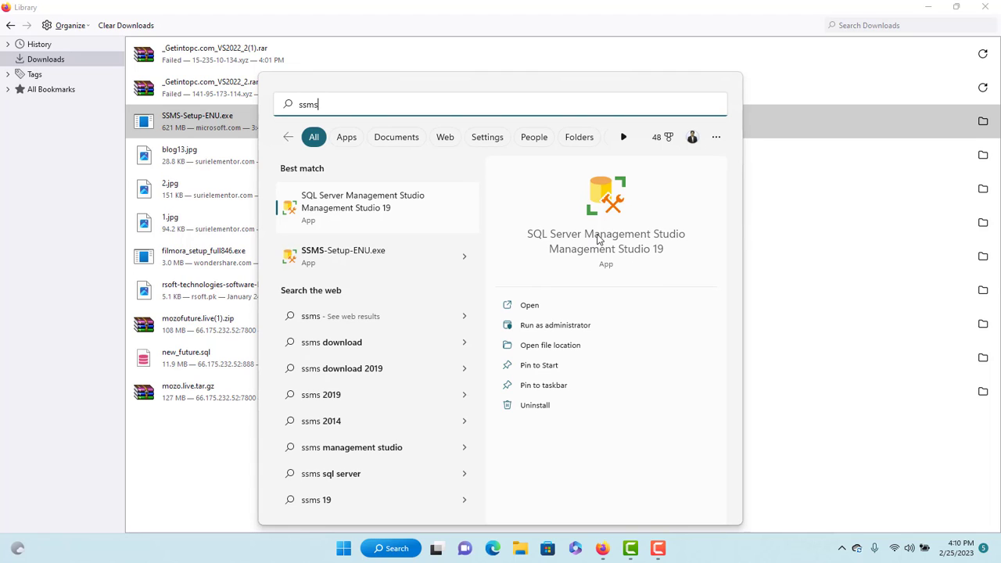
key("Return")
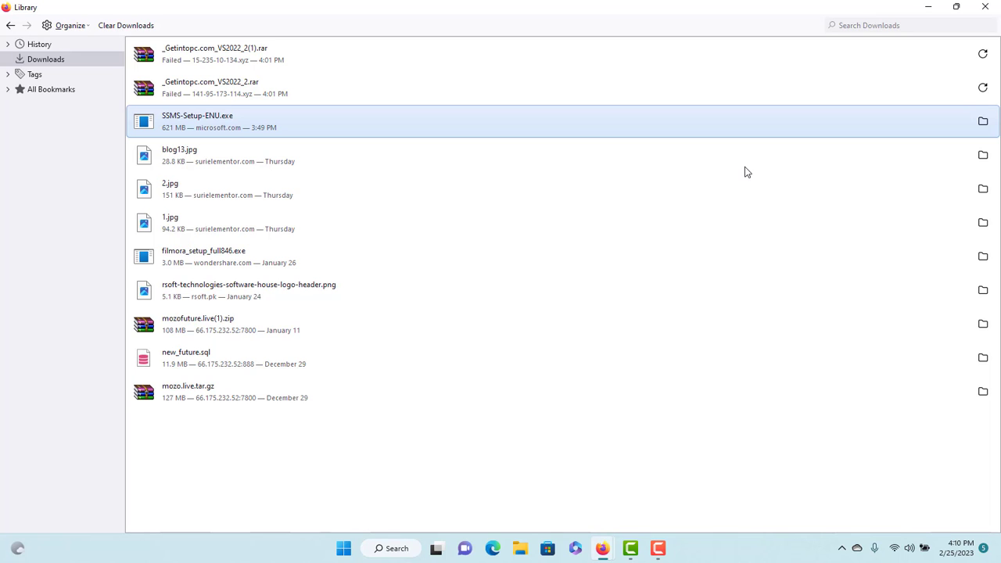
Hide the downloads library and connect to the local Database Engine with Windows Authentication
left_click(928, 7)
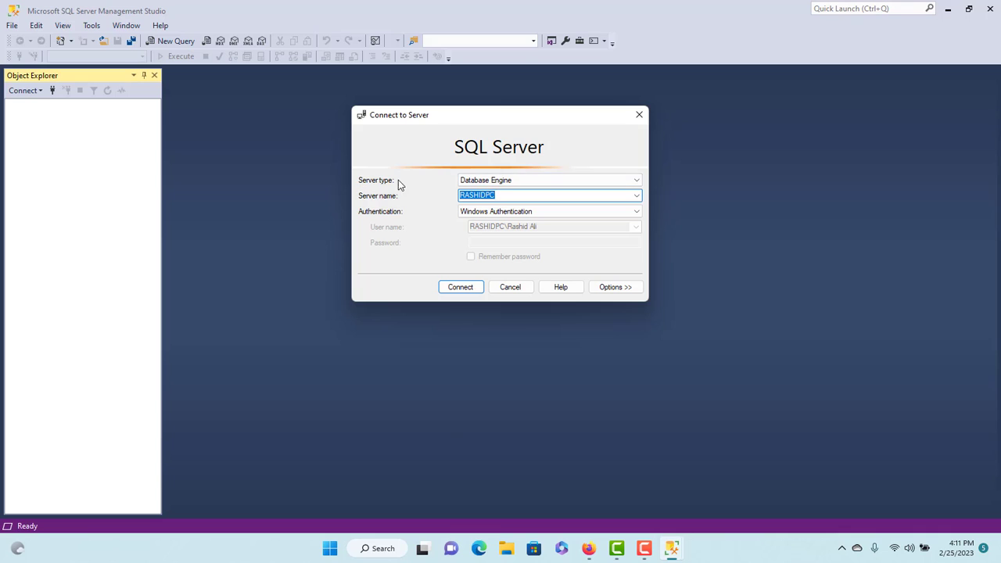
left_click(635, 180)
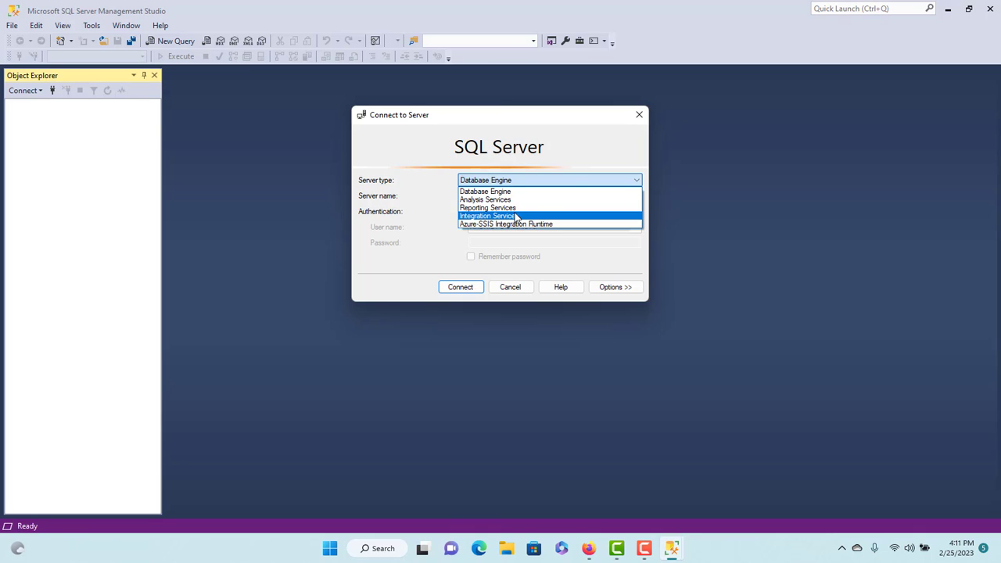
left_click(563, 181)
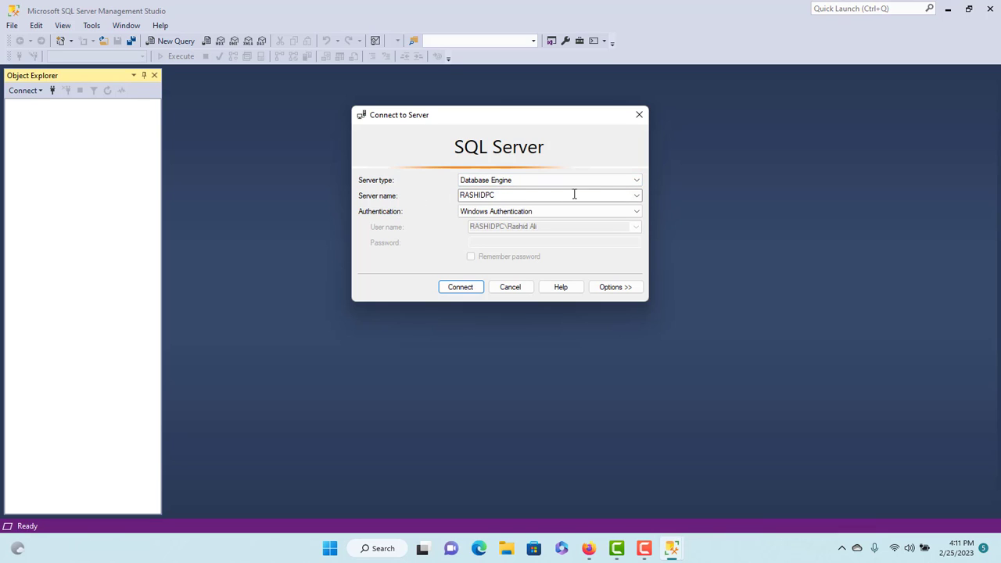
left_click_drag(550, 194, 448, 195)
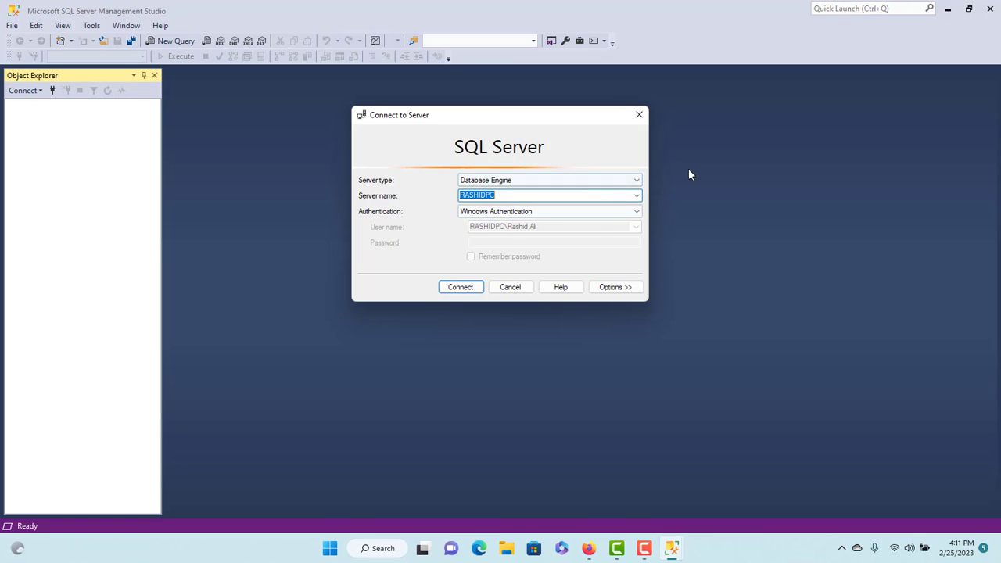
left_click(637, 196)
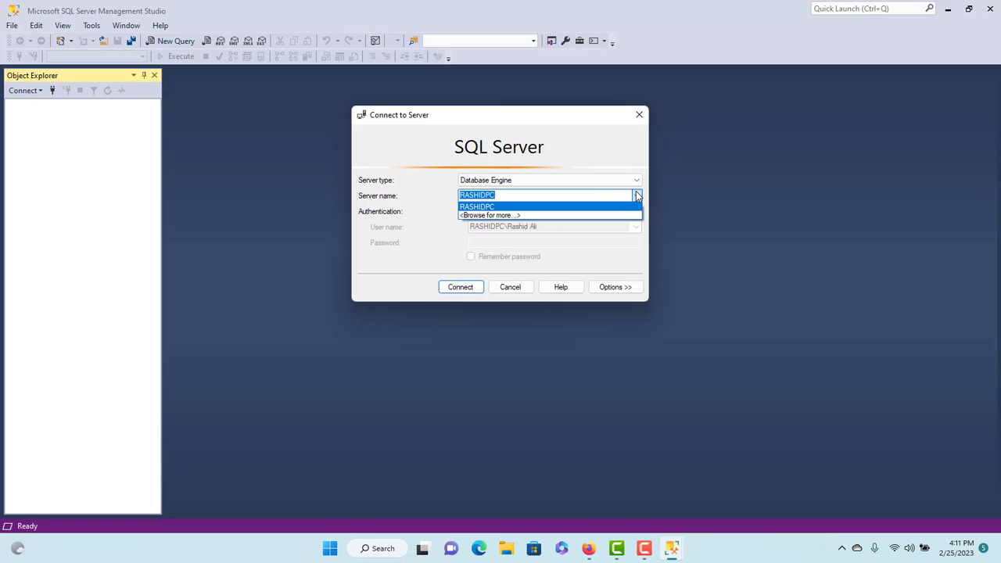
left_click(637, 196)
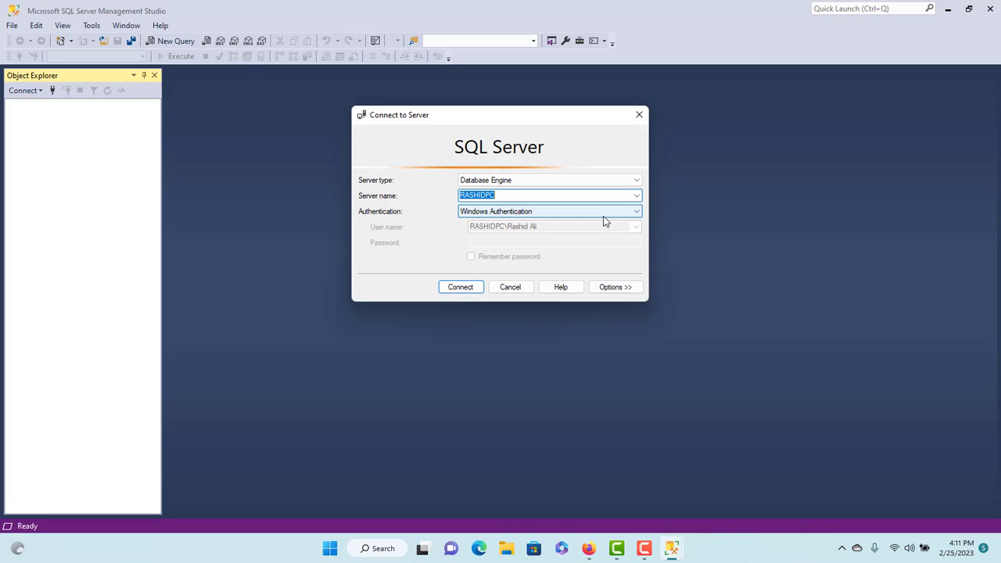
left_click(460, 289)
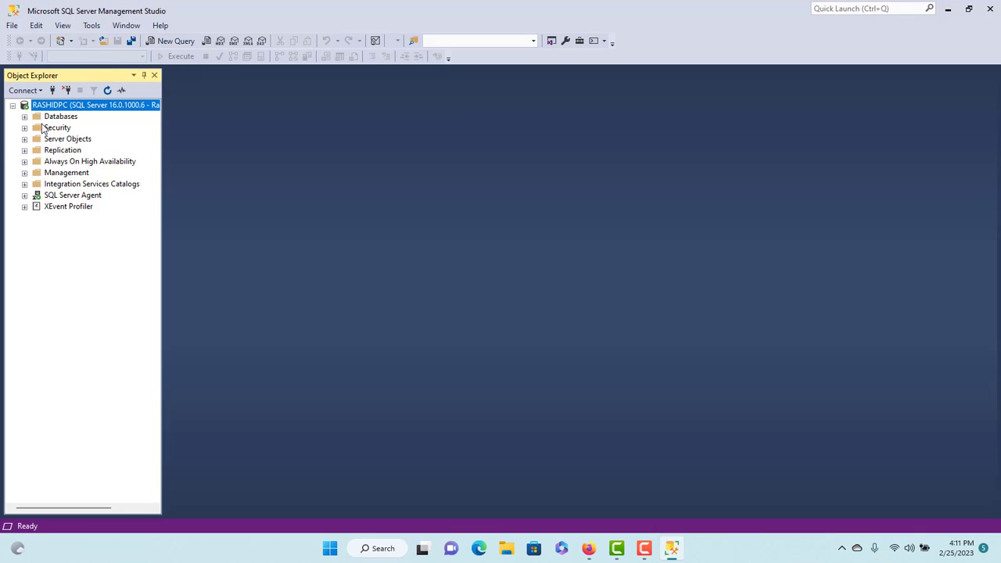
Expand and collapse the Databases folder, then disconnect from the local server
left_click(25, 116)
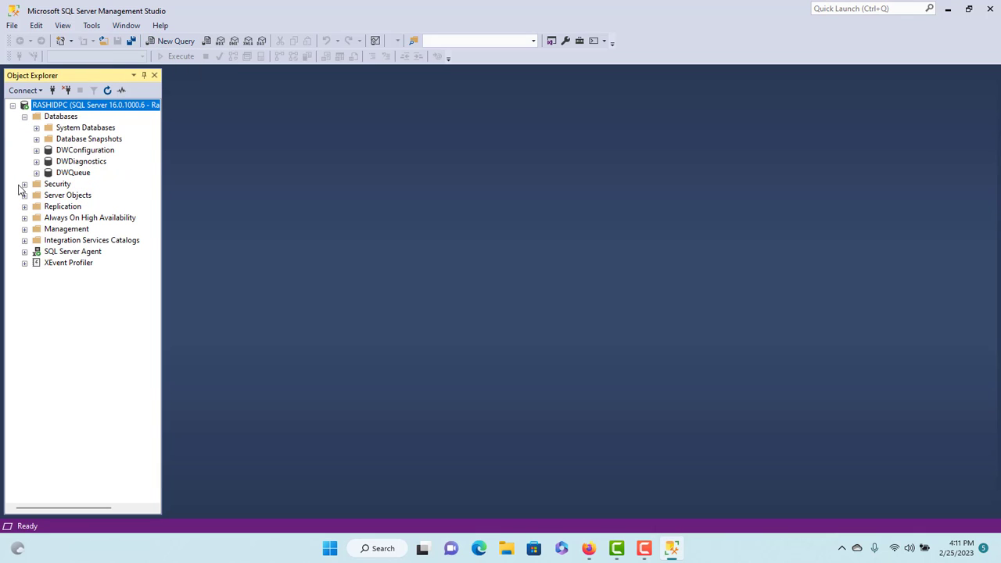
left_click(25, 116)
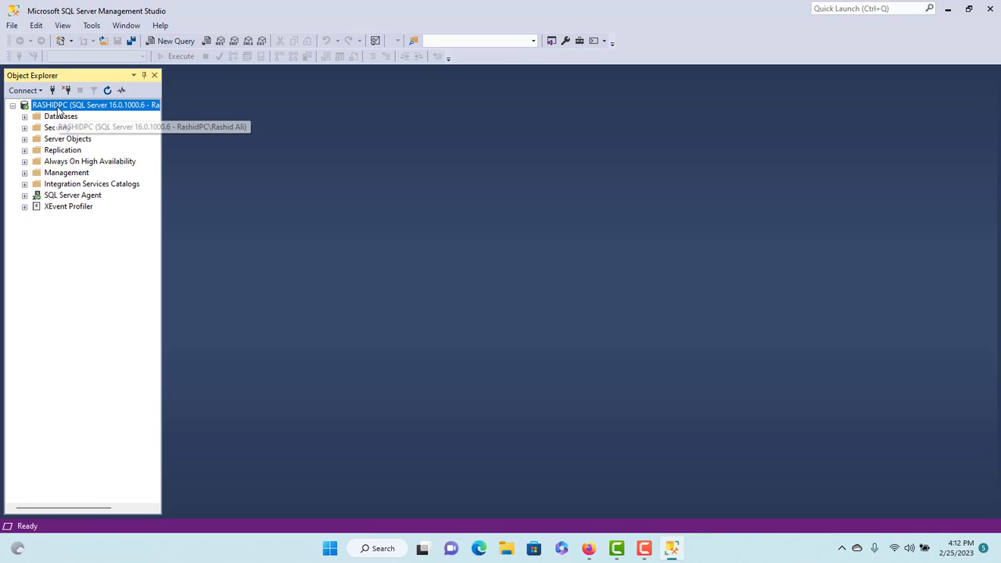
right_click(58, 109)
left_click(100, 128)
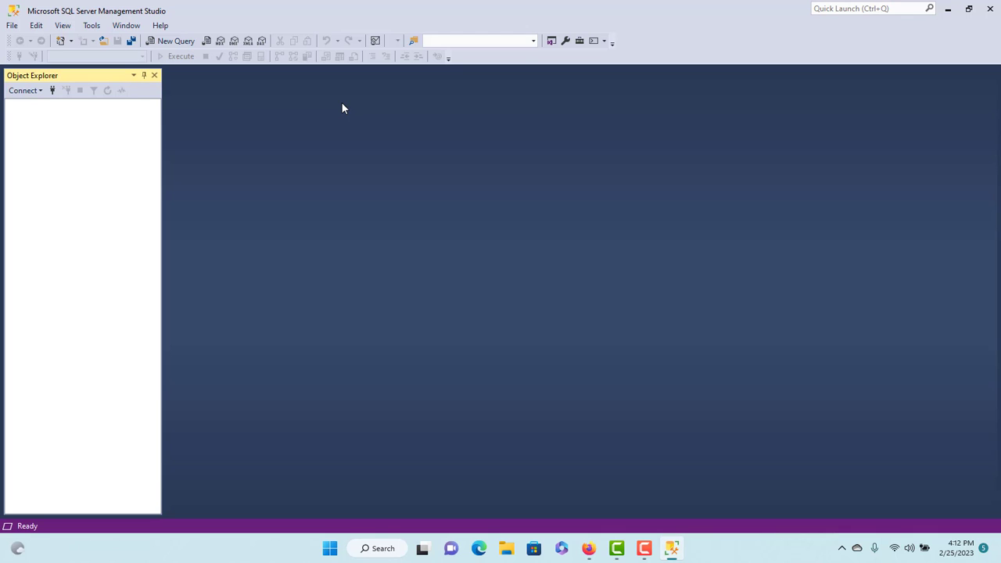
left_click(25, 90)
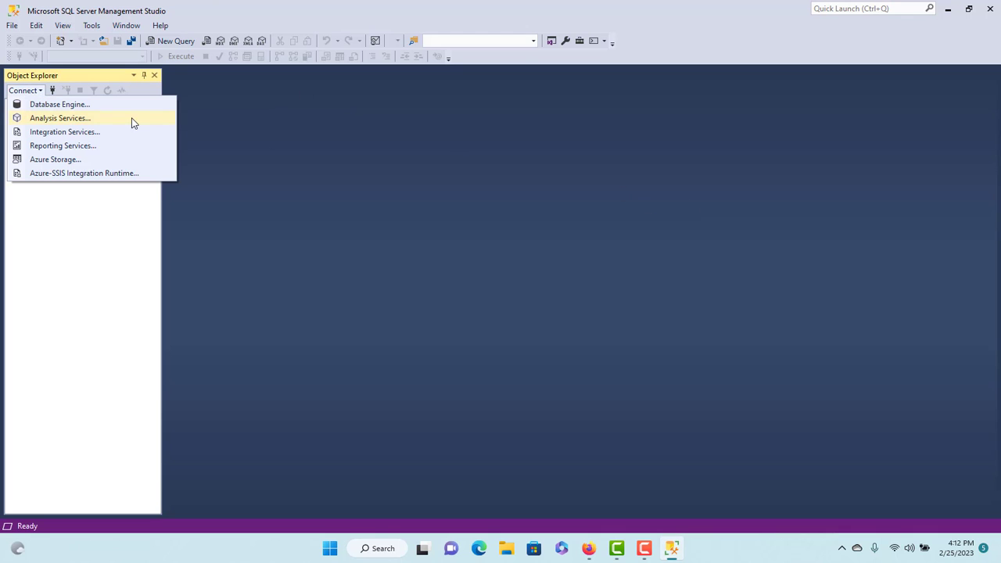
left_click(63, 106)
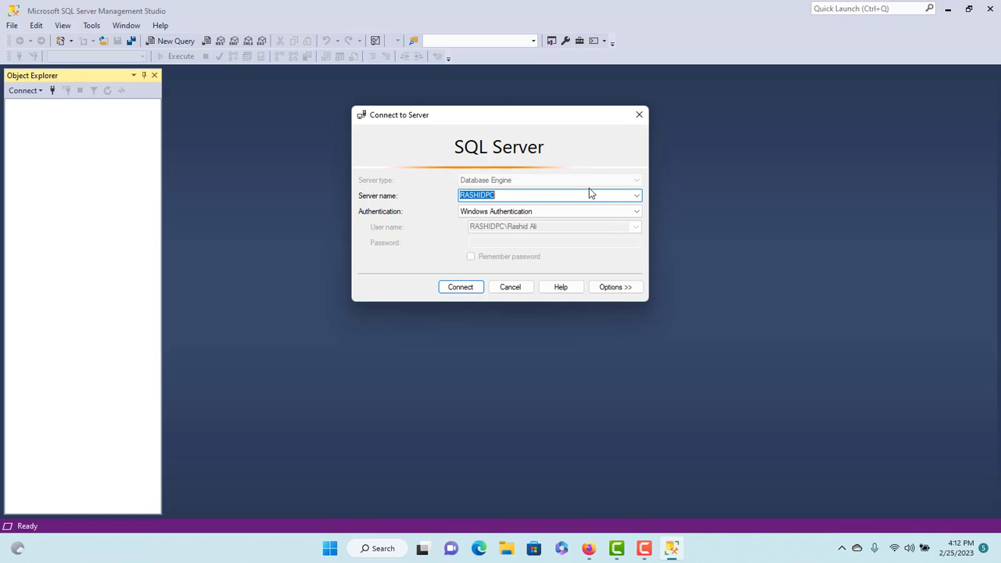
left_click(566, 214)
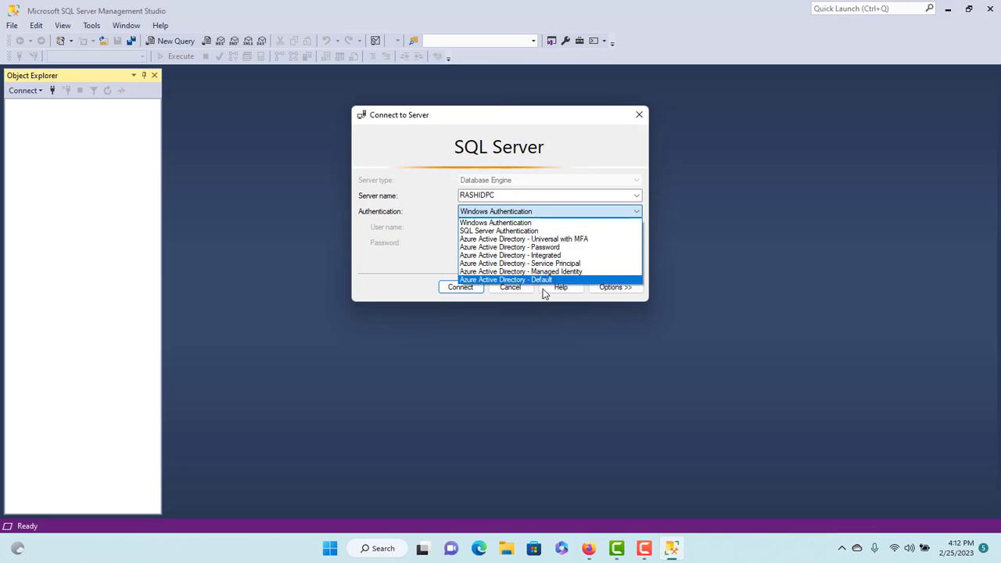
left_click(520, 232)
left_click(509, 227)
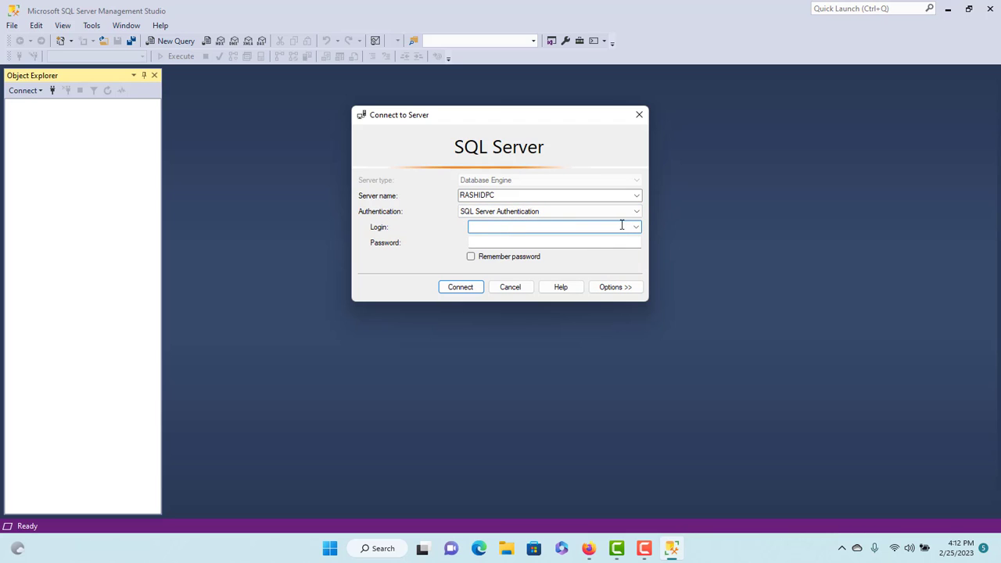
type("sa")
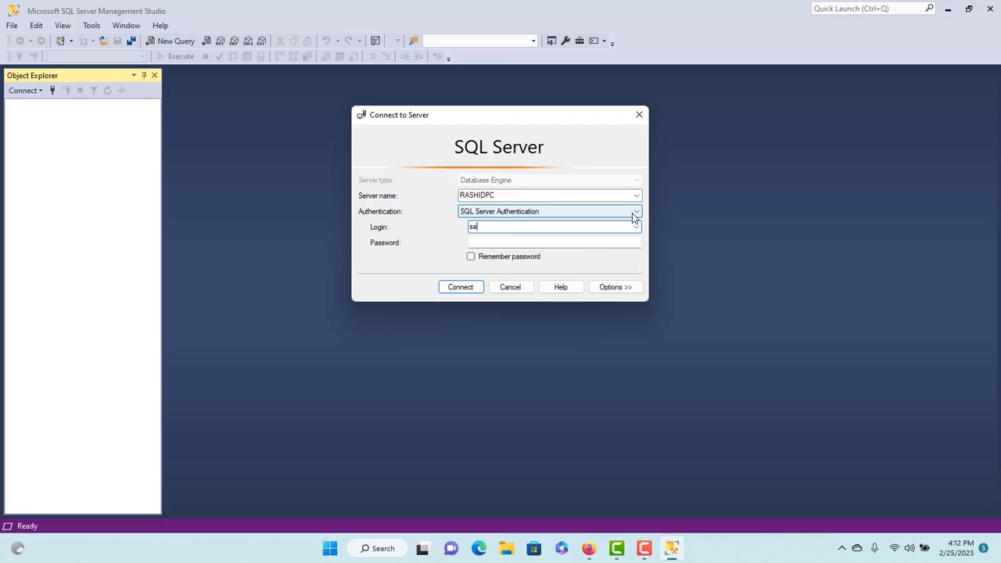
left_click(536, 238)
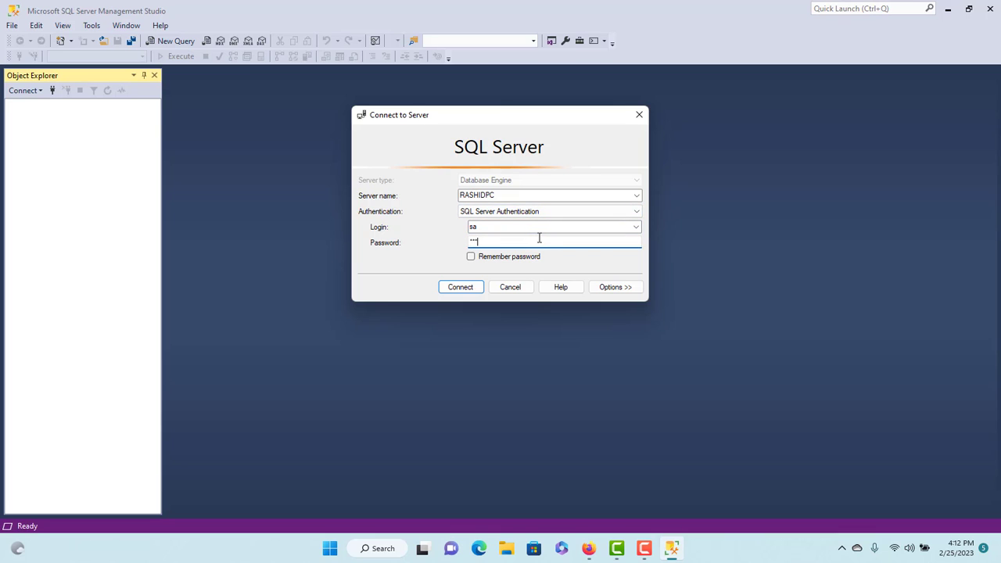
left_click(469, 287)
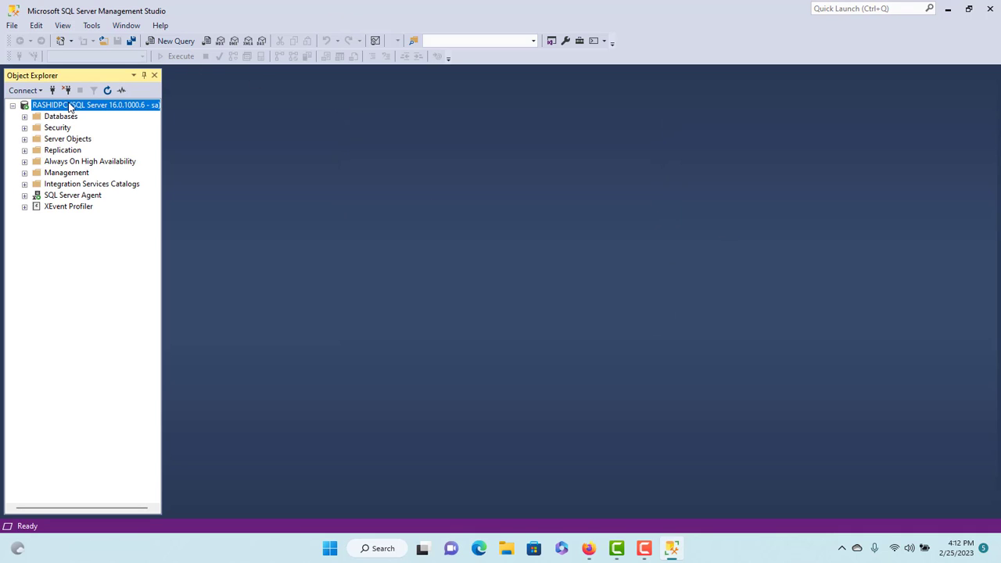
right_click(71, 103)
left_click(114, 122)
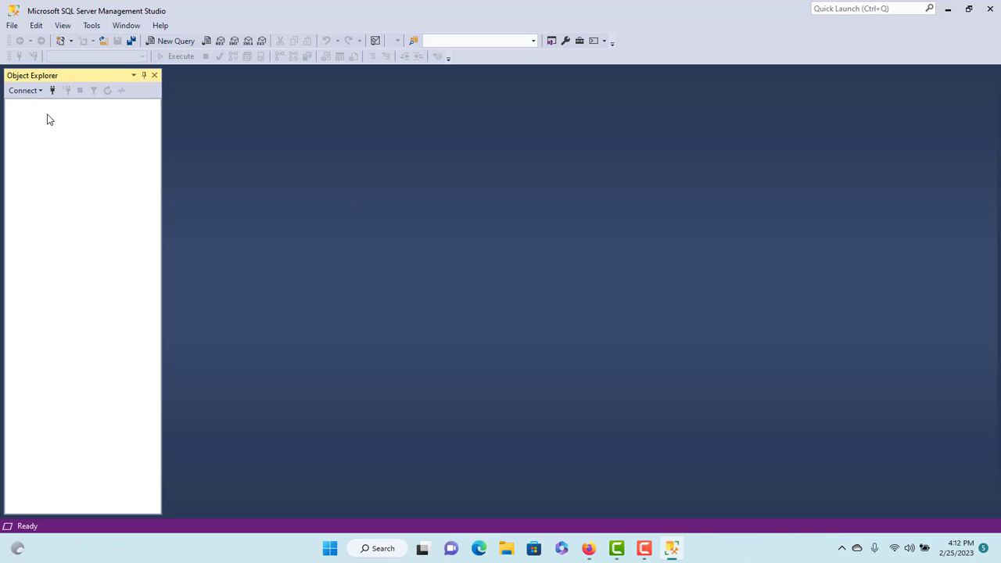
Connect to server '.' using SQL Server Authentication as sa, entering the account password
left_click(20, 90)
left_click(71, 102)
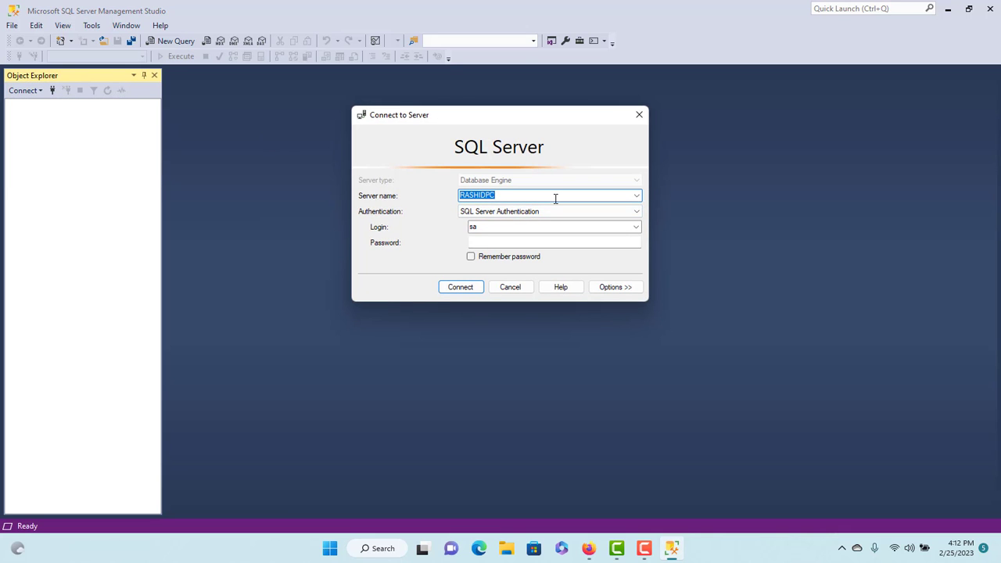
key("BackSpace")
type(".")
left_click(573, 216)
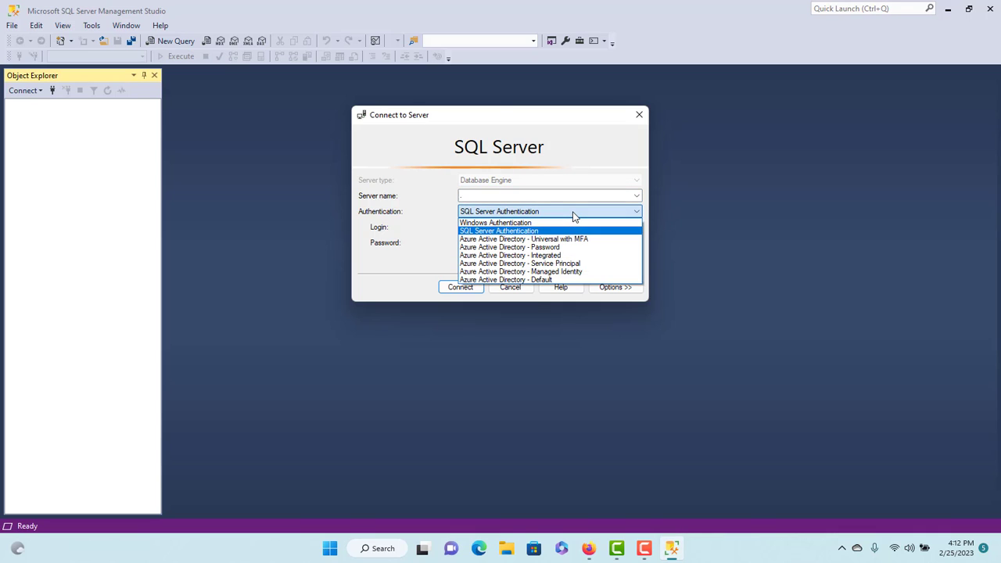
left_click(573, 215)
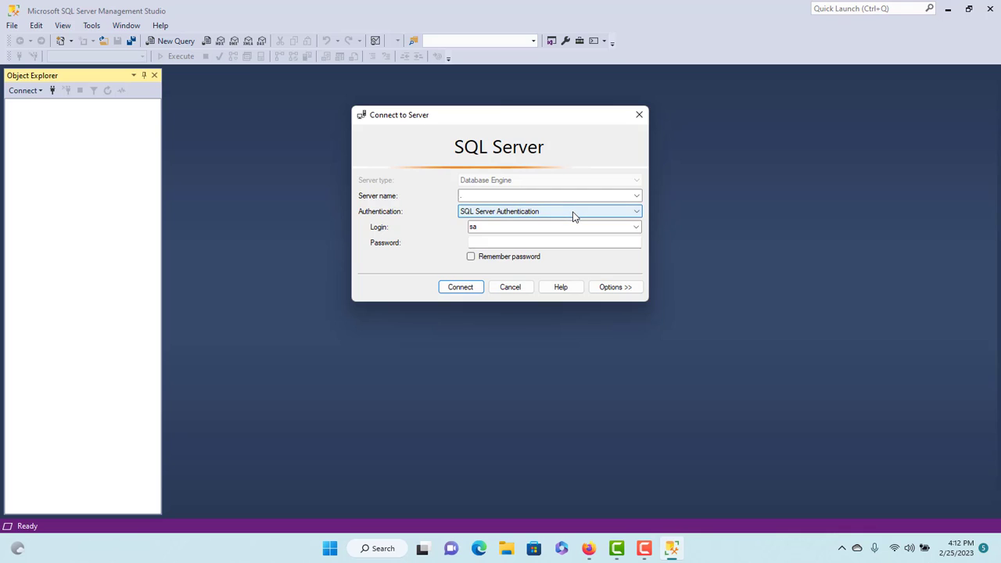
left_click(548, 244)
type("123")
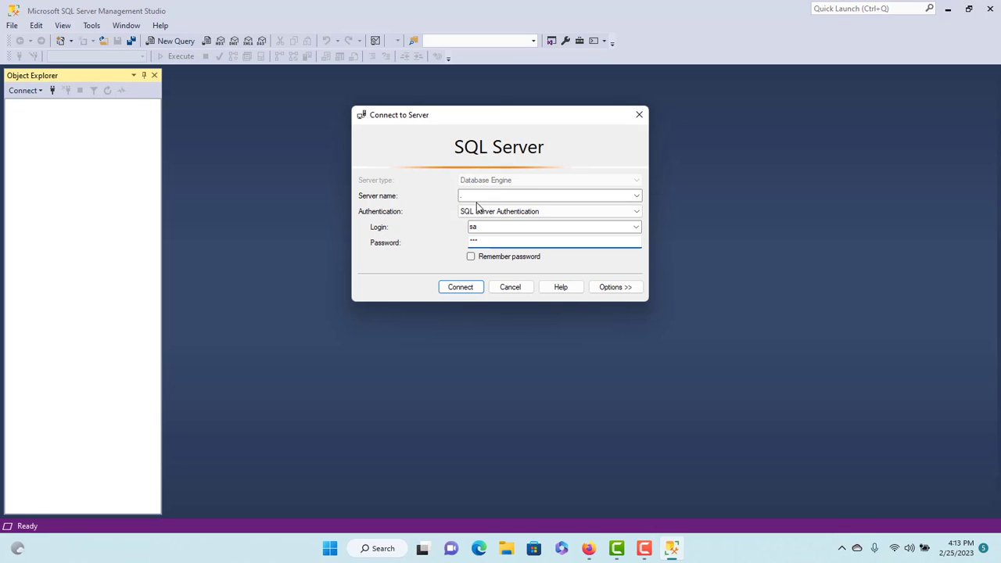
left_click(462, 293)
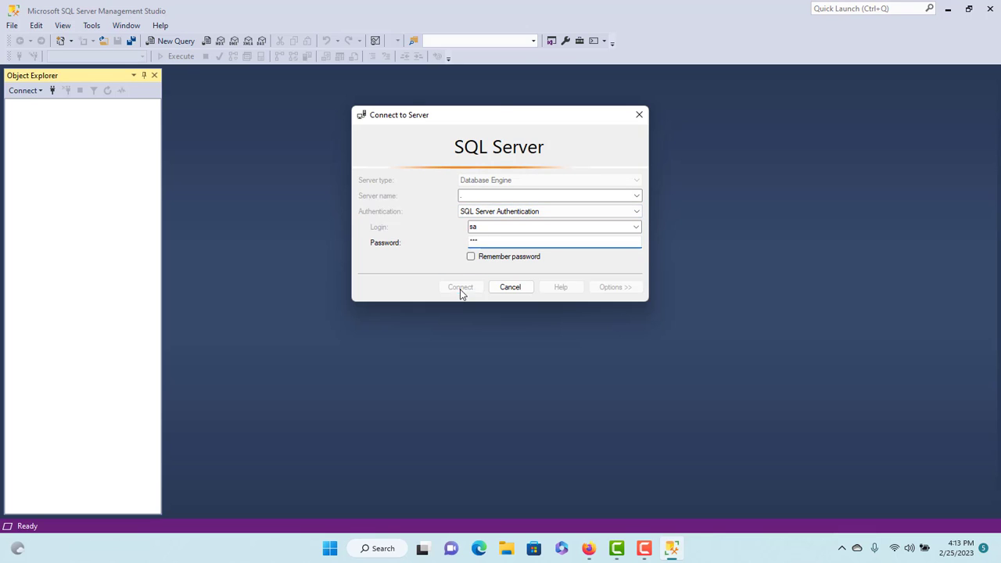